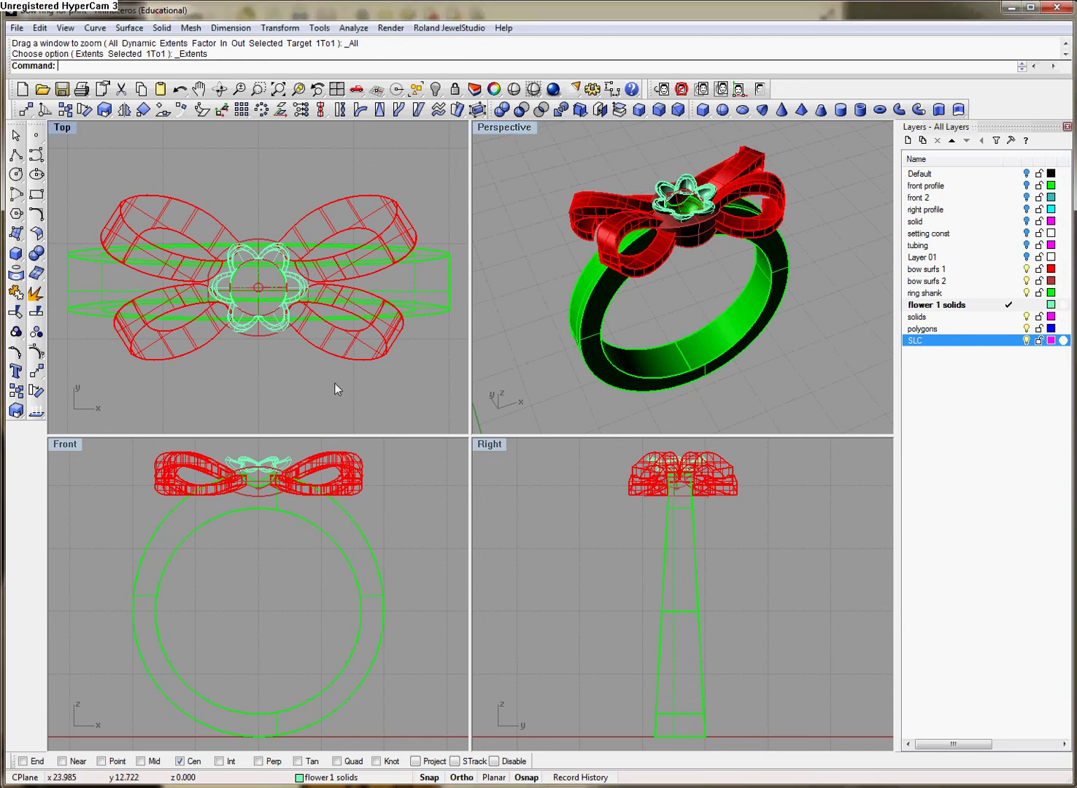
- Convert all of the ring's polysurfaces to polygon meshes at the highest polygon density
{"action": "key", "text": "ctrl+a"}
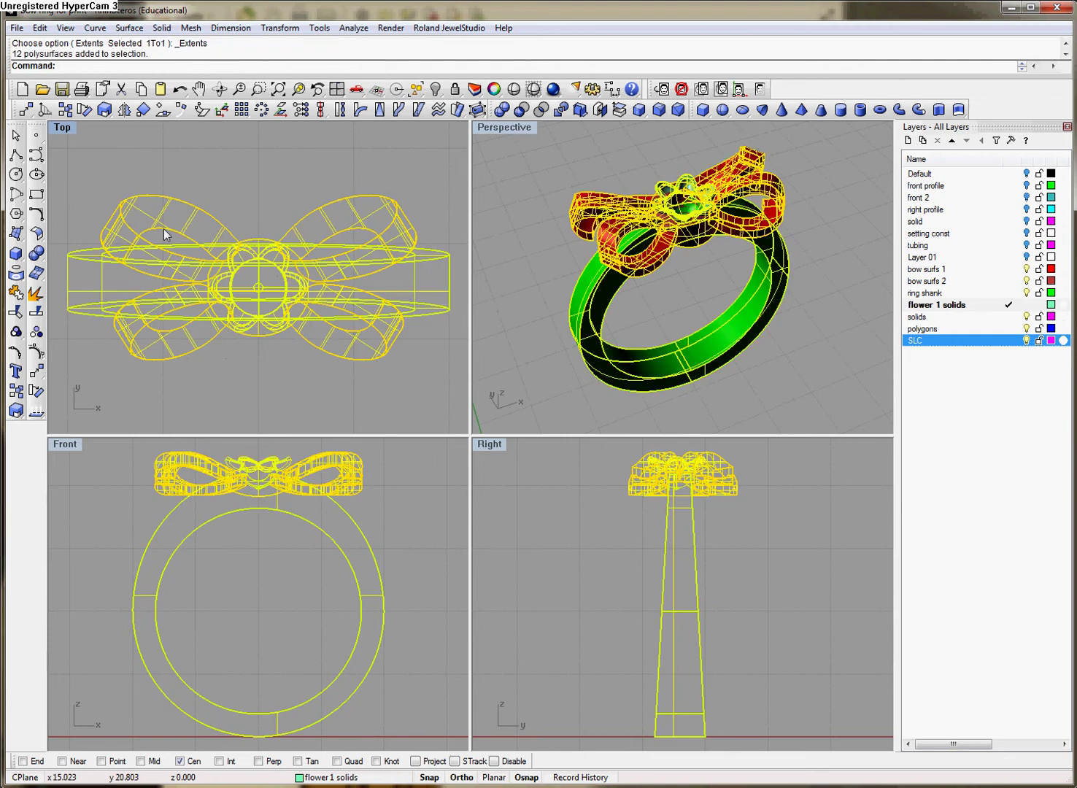
{"action": "left_click", "coordinate": [36, 274]}
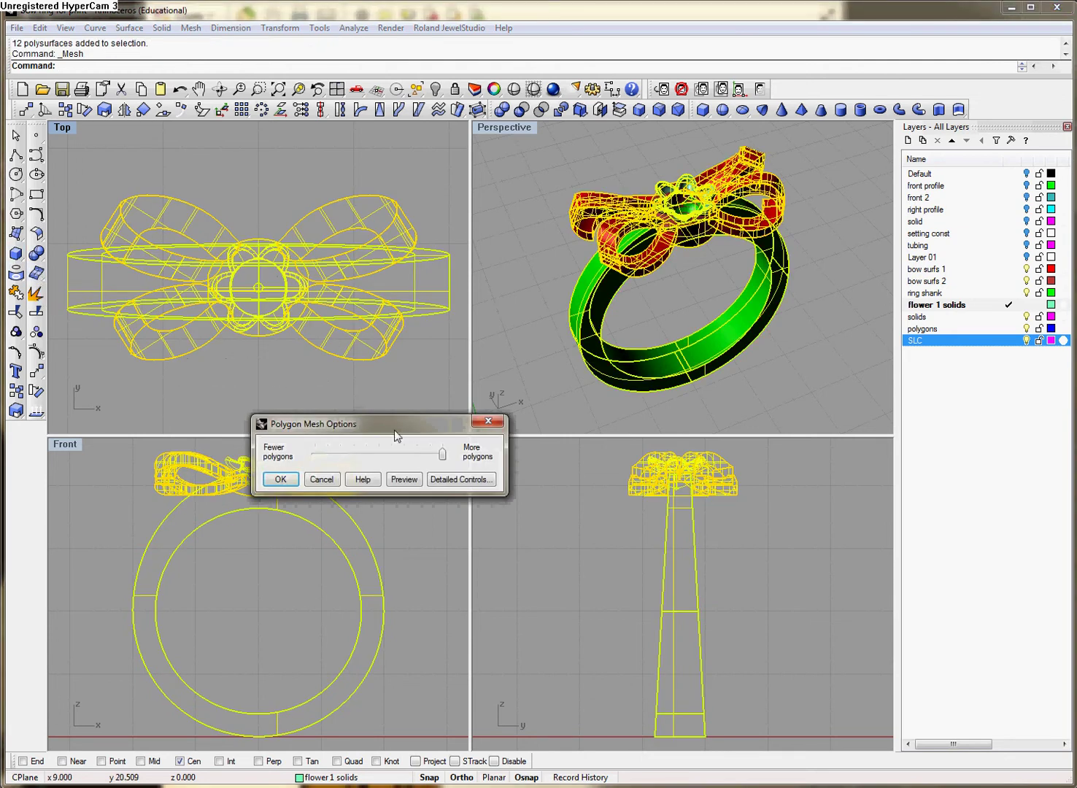
{"action": "mouse_move", "coordinate": [442, 455]}
{"action": "left_mouse_down"}
{"action": "mouse_move", "coordinate": [379, 457]}
{"action": "mouse_move", "coordinate": [453, 462]}
{"action": "left_mouse_up"}
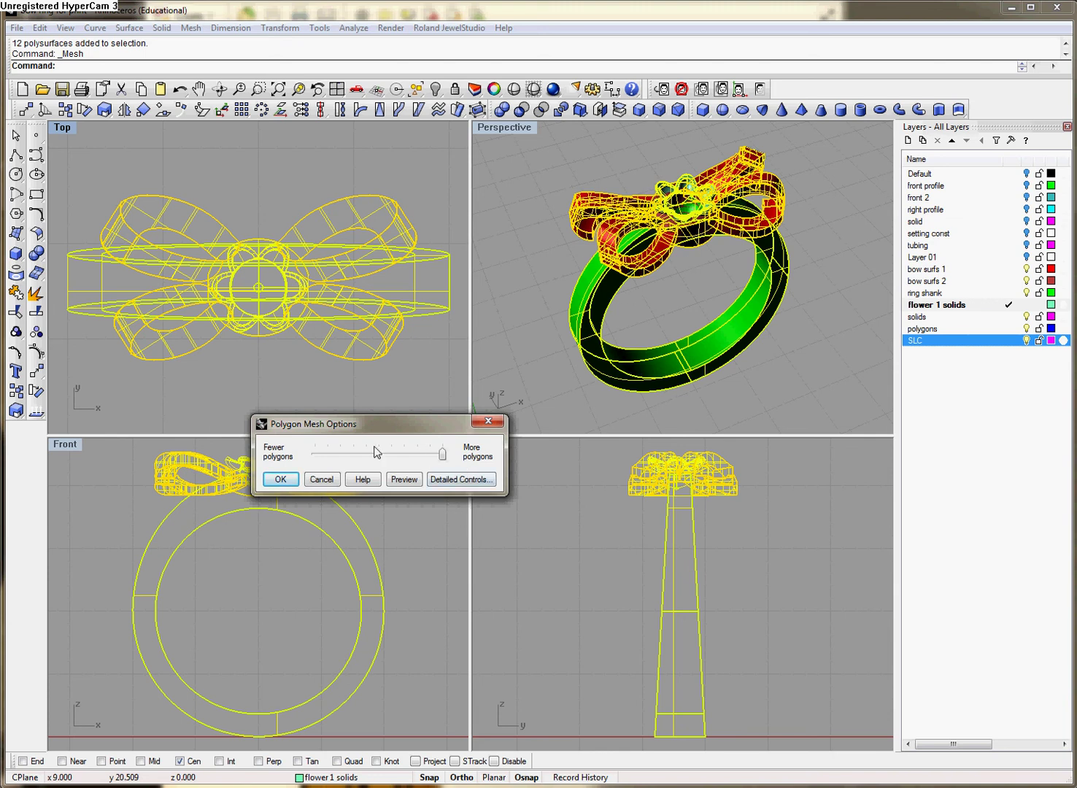
{"action": "left_click", "coordinate": [282, 480]}
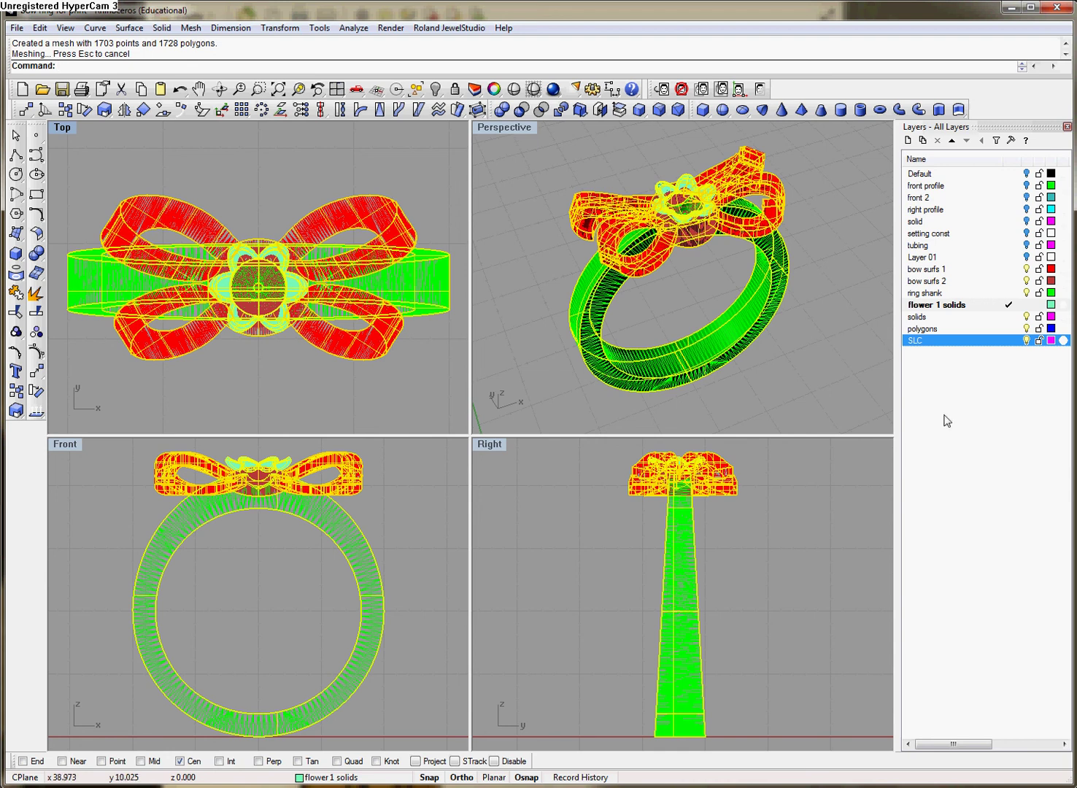
- Move the original selected polysurfaces to the solids layer and hide that layer so only the meshes show
{"action": "right_click", "coordinate": [926, 318]}
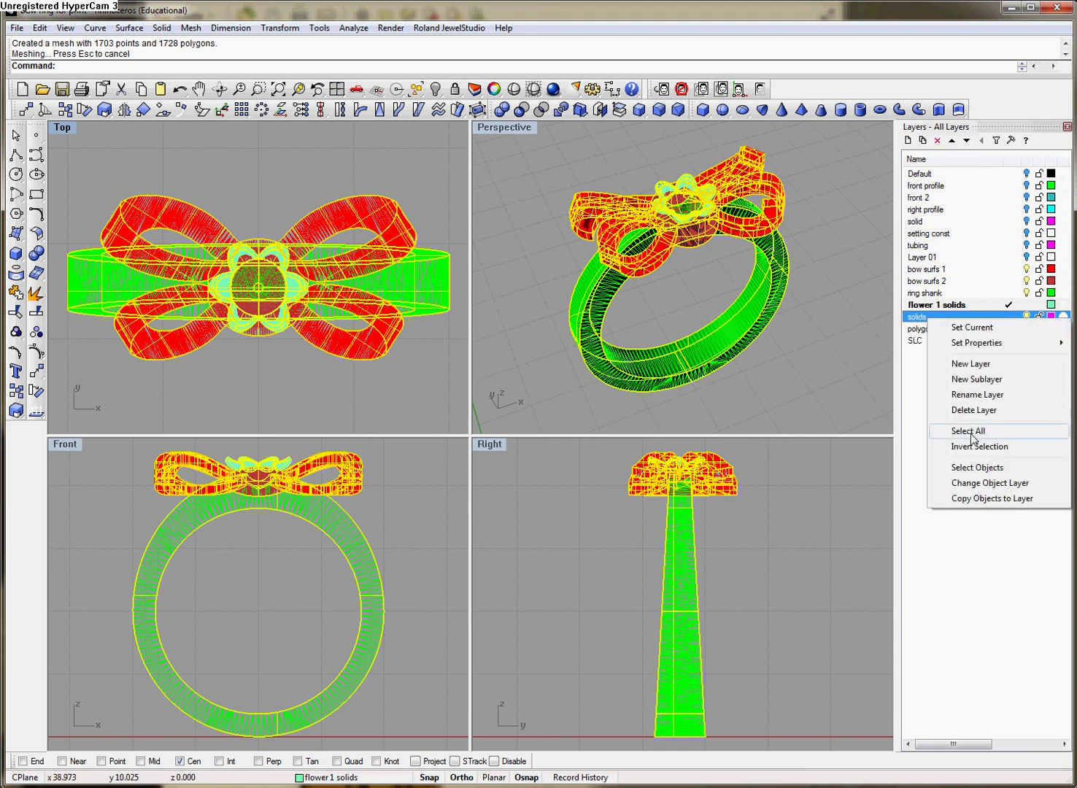
{"action": "left_click", "coordinate": [991, 483]}
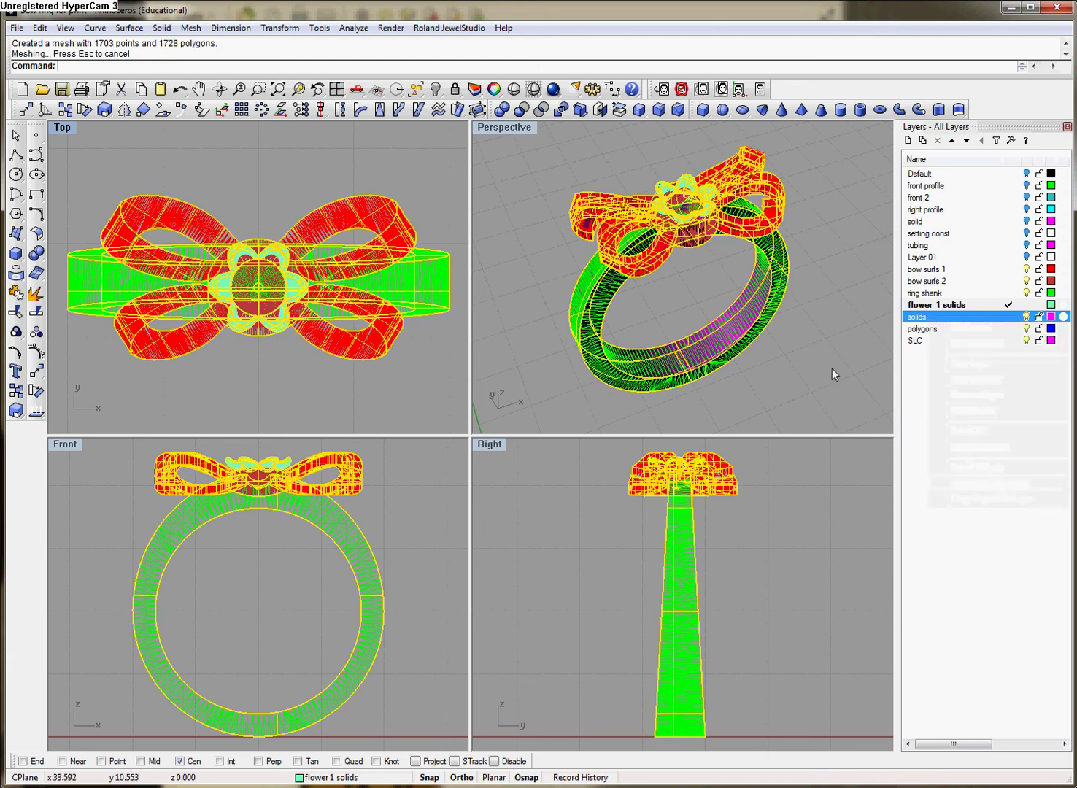
{"action": "left_click", "coordinate": [830, 329]}
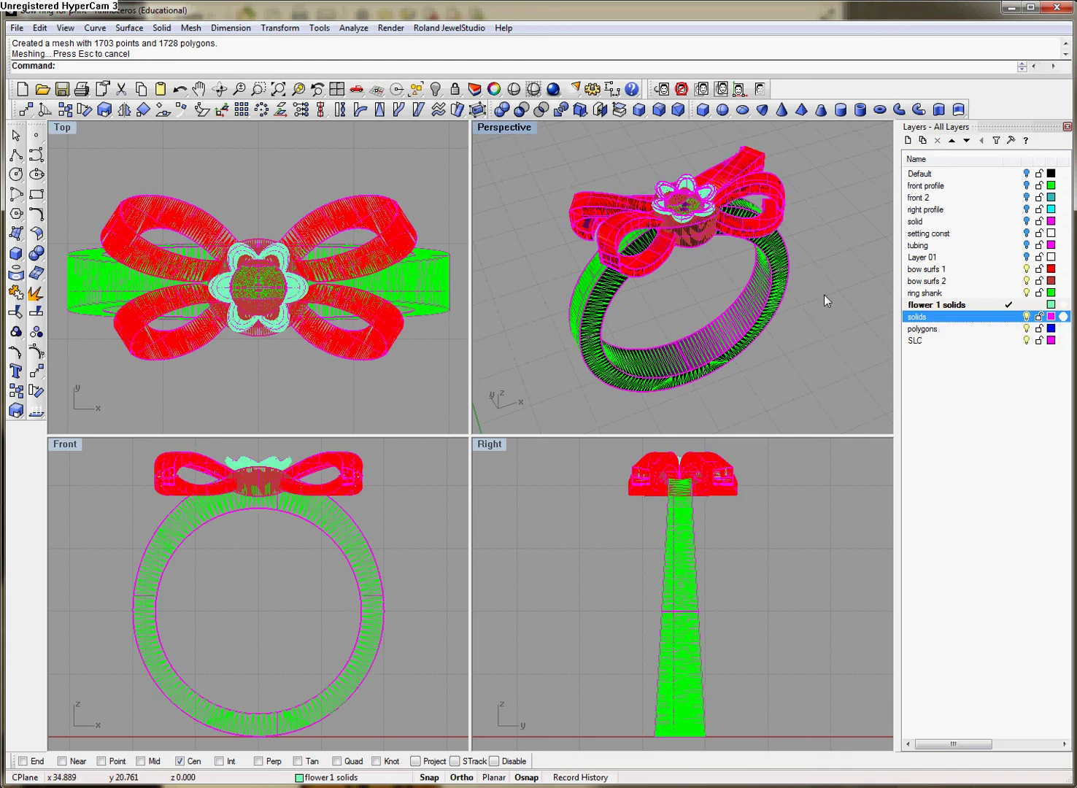
{"action": "left_click", "coordinate": [1026, 318]}
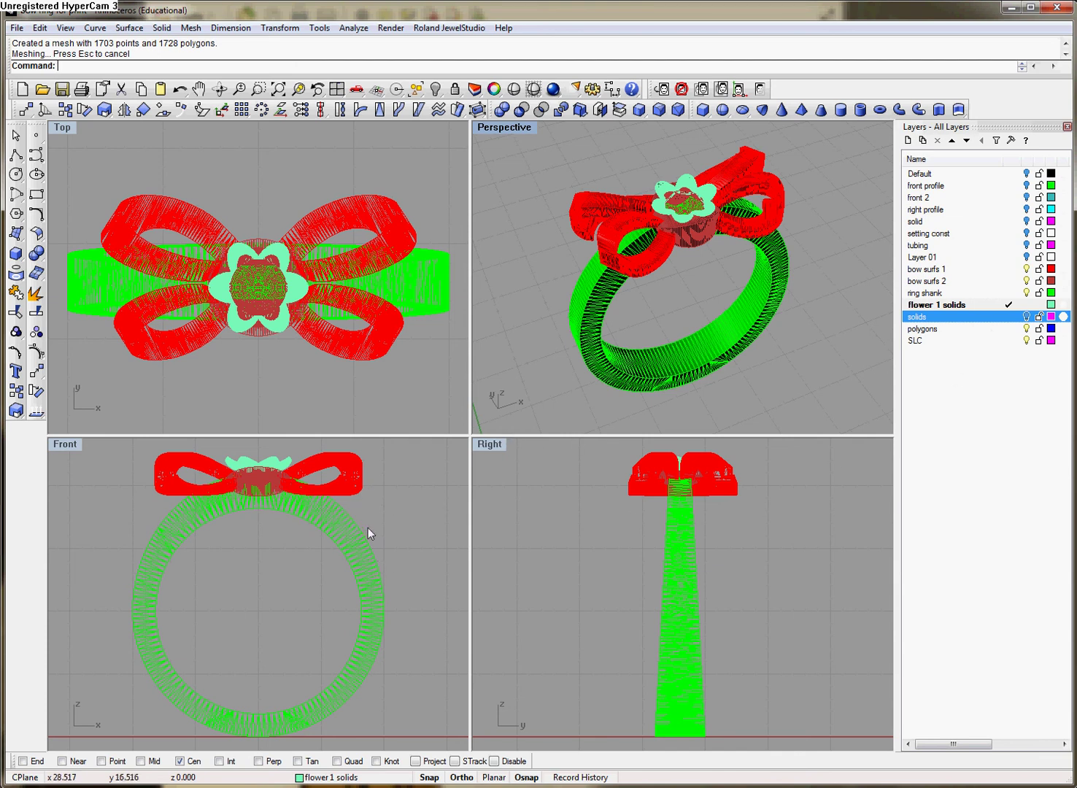
- Rotate all ring meshes 90 degrees counterclockwise in the Right view about the shank's base centre, laying the ring flat
{"action": "scroll", "coordinate": [369, 519], "scroll_direction": "down", "scroll_amount": 2}
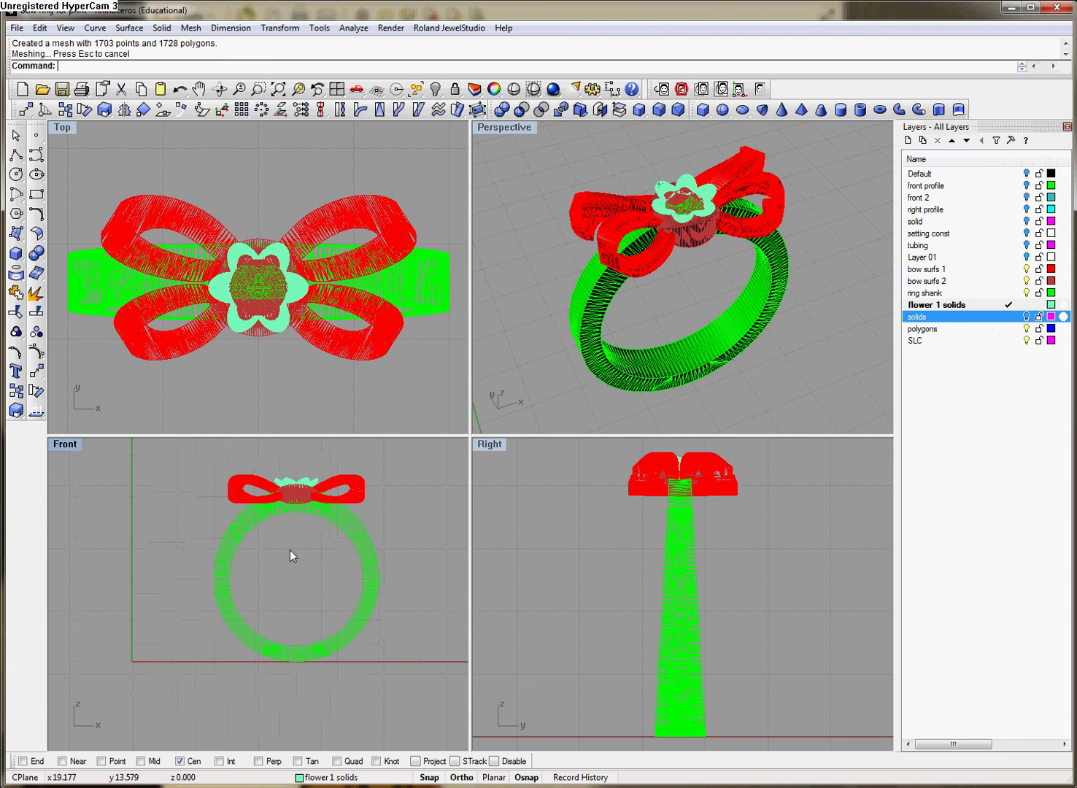
{"action": "scroll", "coordinate": [736, 541], "scroll_direction": "down", "scroll_amount": 2}
{"action": "scroll", "coordinate": [615, 279], "scroll_direction": "down", "scroll_amount": 2}
{"action": "scroll", "coordinate": [350, 256], "scroll_direction": "down", "scroll_amount": 3}
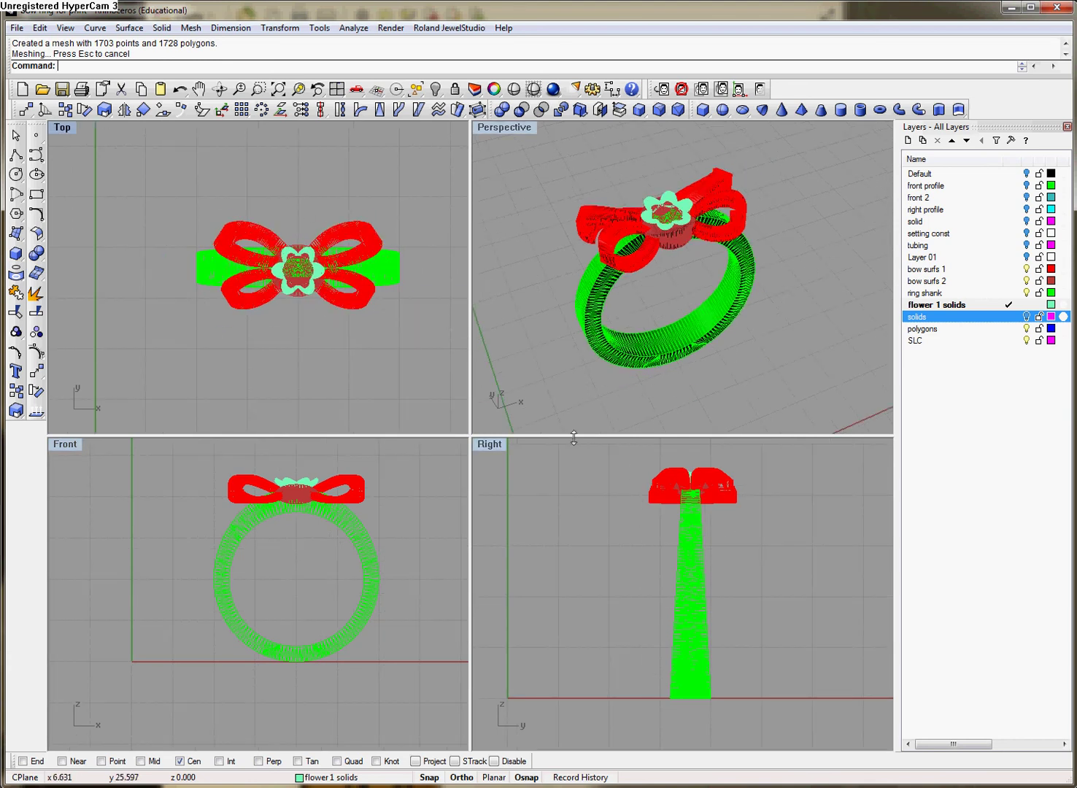
{"action": "left_click_drag", "start_coordinate": [609, 452], "coordinate": [779, 728]}
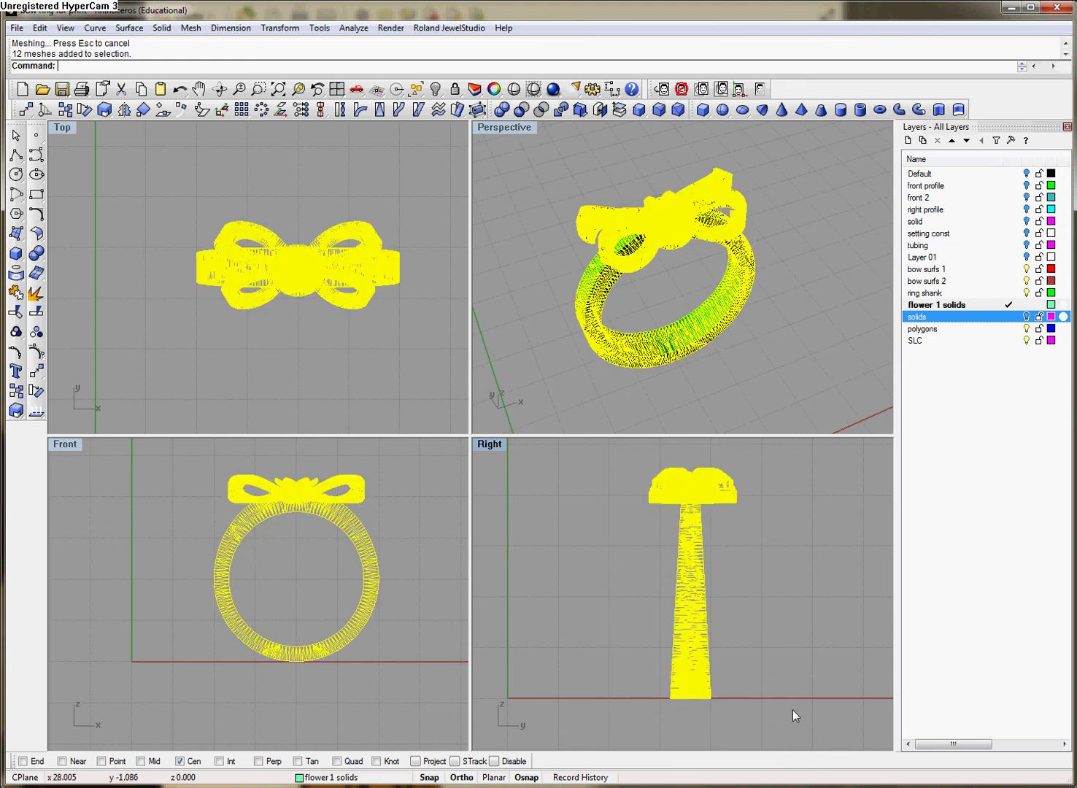
{"action": "left_click", "coordinate": [35, 392]}
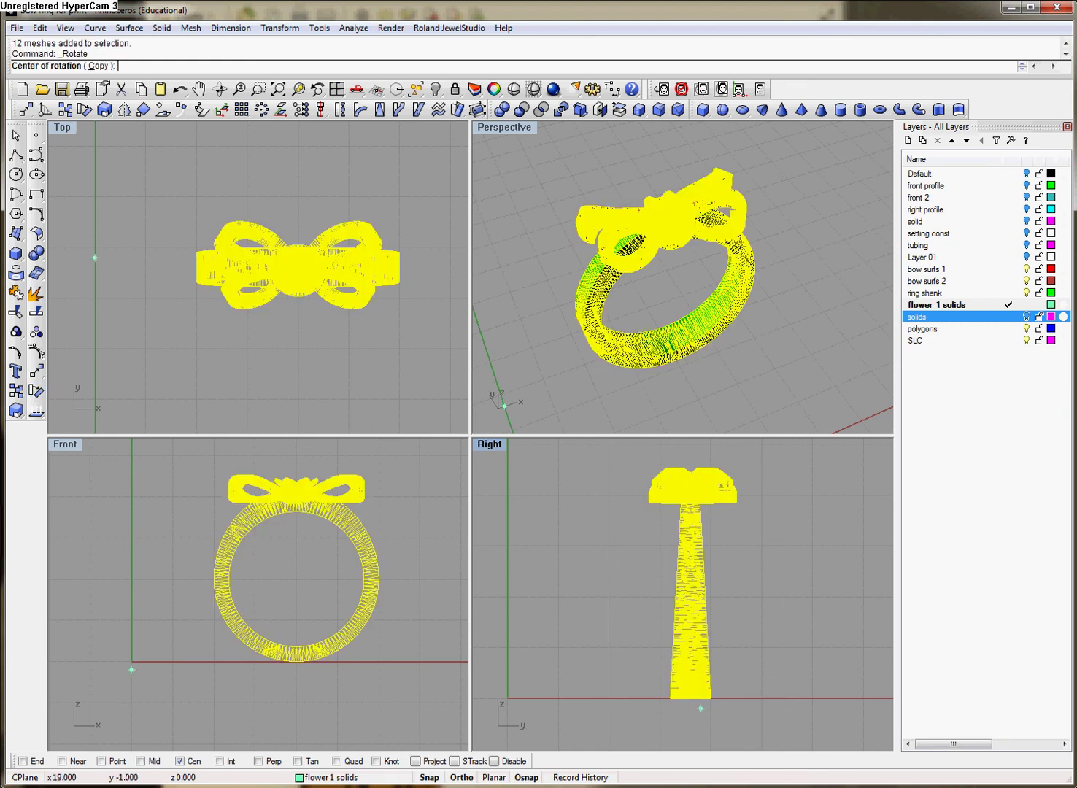
{"action": "left_click", "coordinate": [688, 699]}
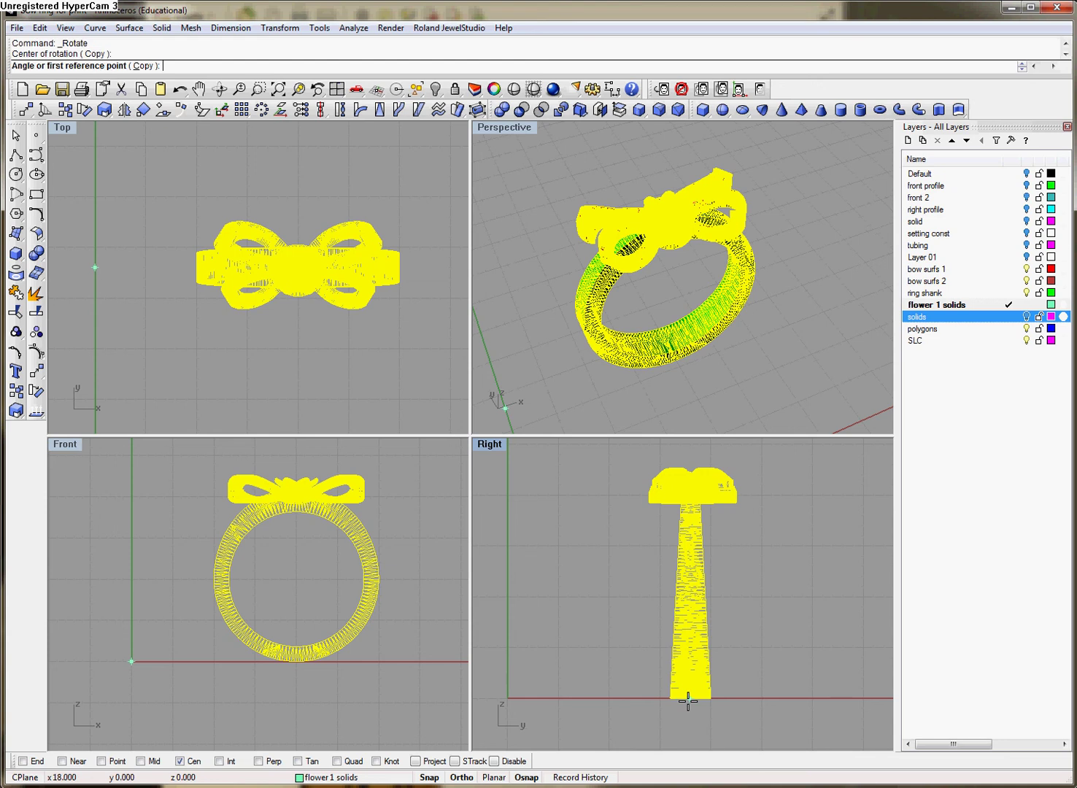
{"action": "left_click", "coordinate": [802, 698]}
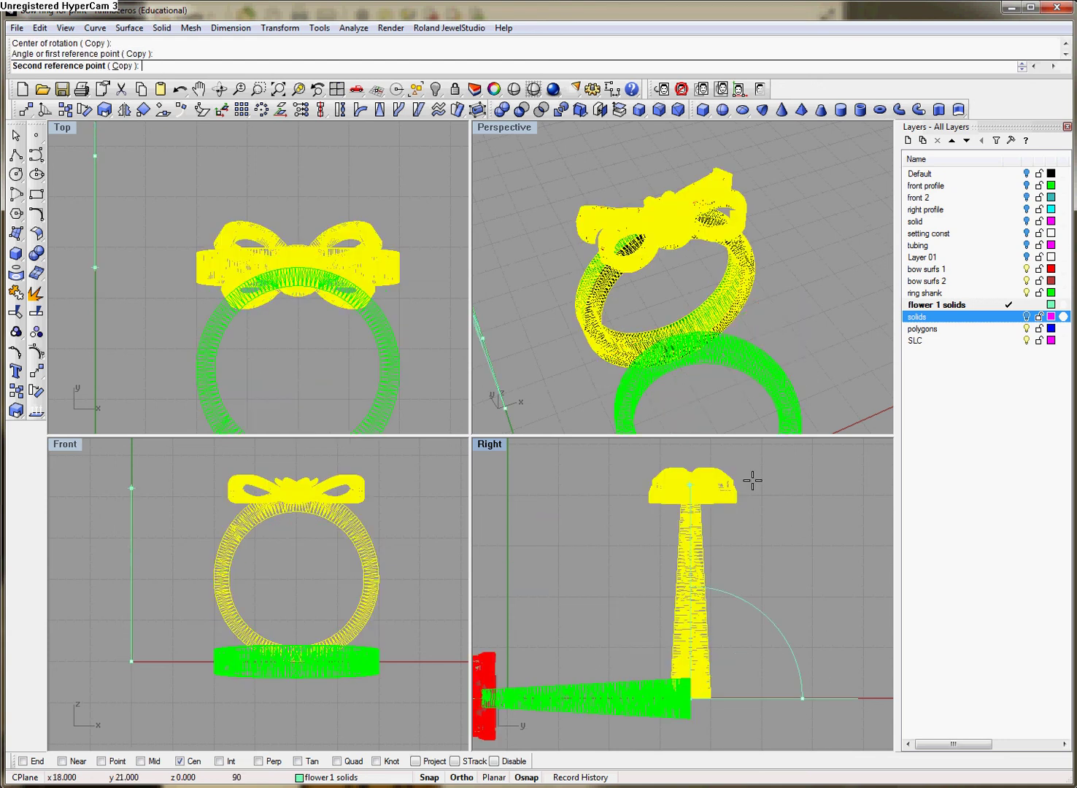
{"action": "left_click", "coordinate": [752, 480]}
{"action": "key", "text": "Escape"}
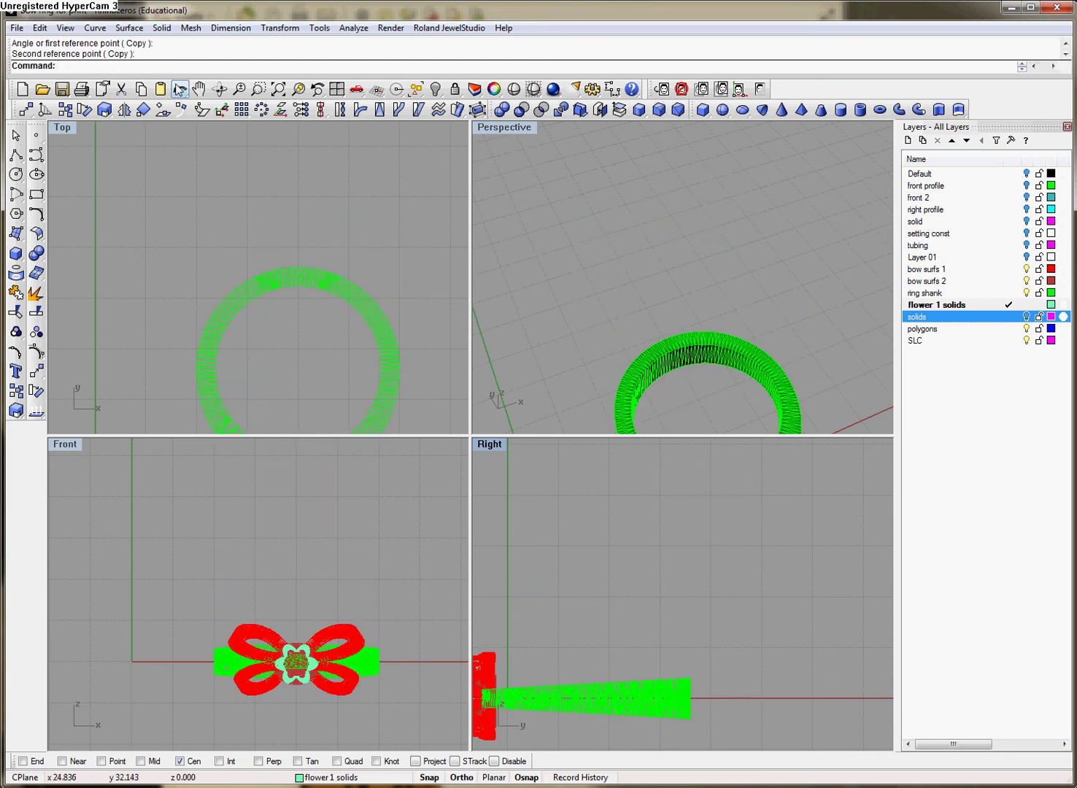
{"action": "right_click", "coordinate": [180, 89]}
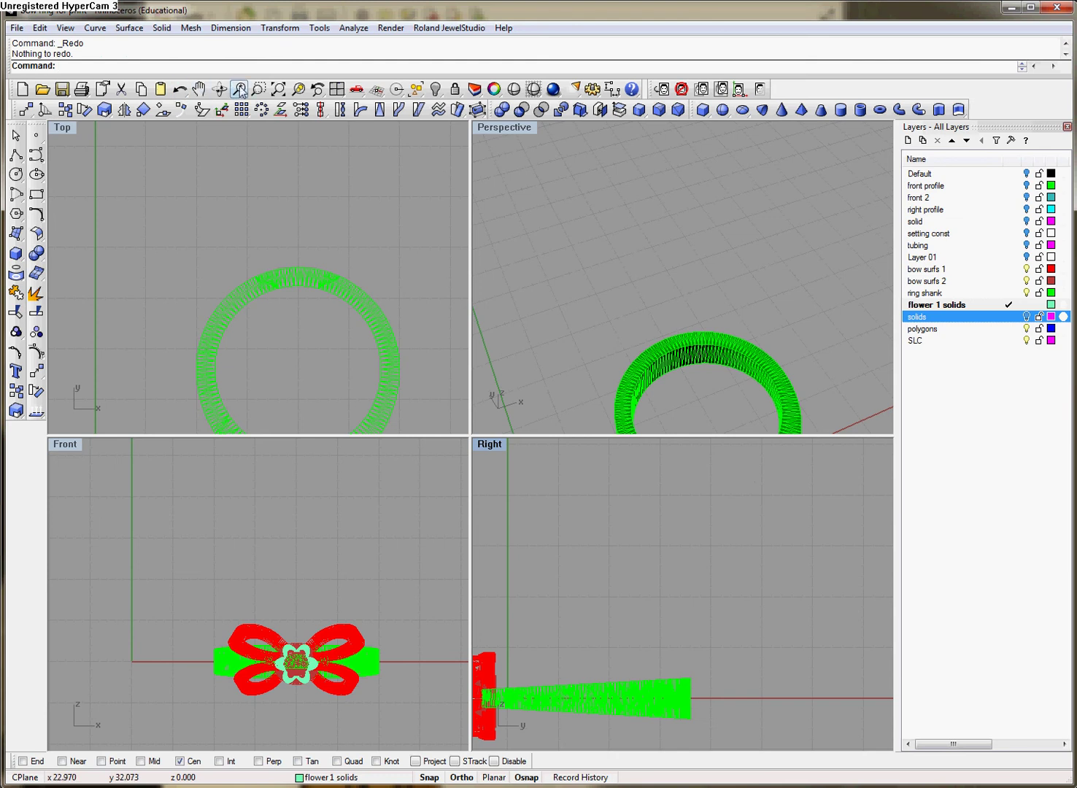
{"action": "right_click", "coordinate": [277, 89]}
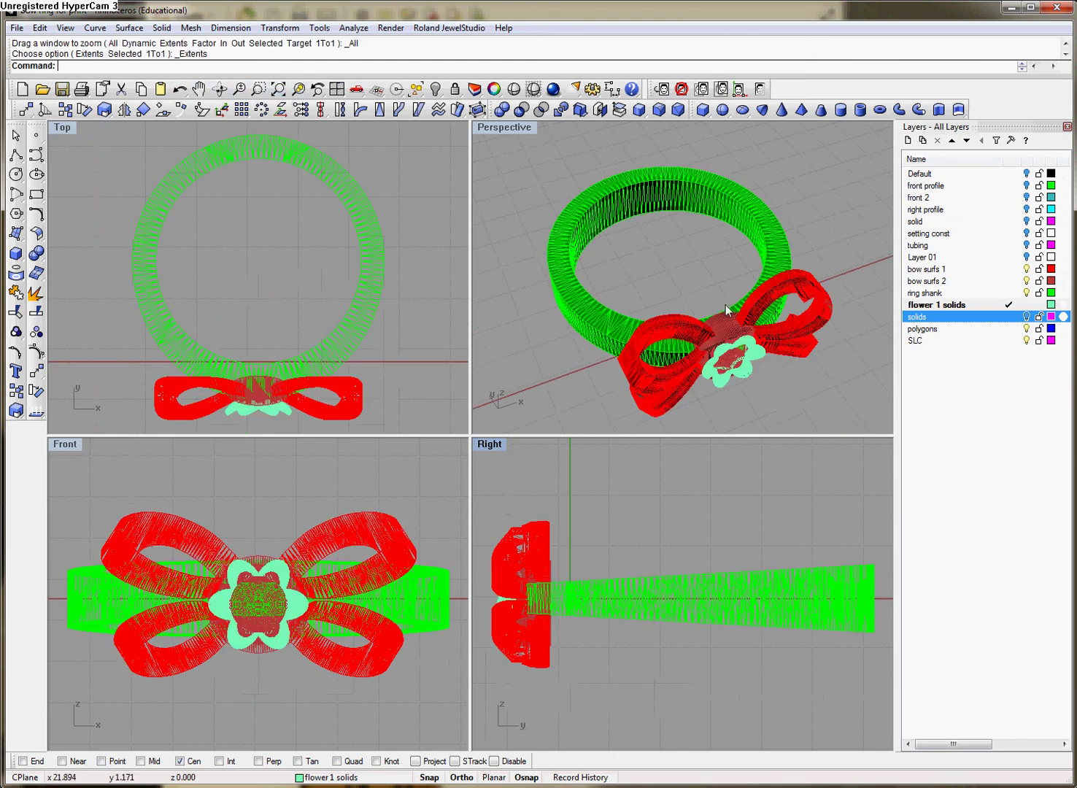
- Export all the ring meshes as an SLC file named bow ring in the slc export folder, replacing the existing file
{"action": "scroll", "coordinate": [653, 274], "scroll_direction": "down", "scroll_amount": 2}
{"action": "scroll", "coordinate": [239, 341], "scroll_direction": "down", "scroll_amount": 2}
{"action": "scroll", "coordinate": [222, 551], "scroll_direction": "down", "scroll_amount": 2}
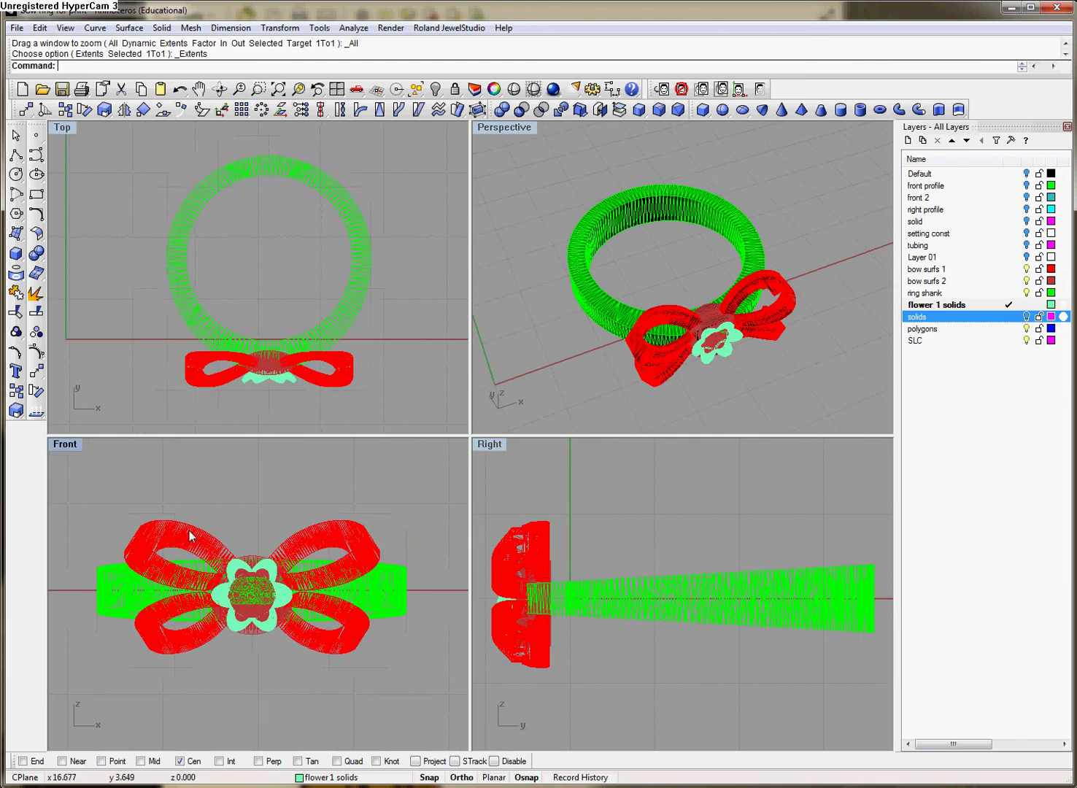
{"action": "left_click_drag", "start_coordinate": [62, 453], "coordinate": [440, 681]}
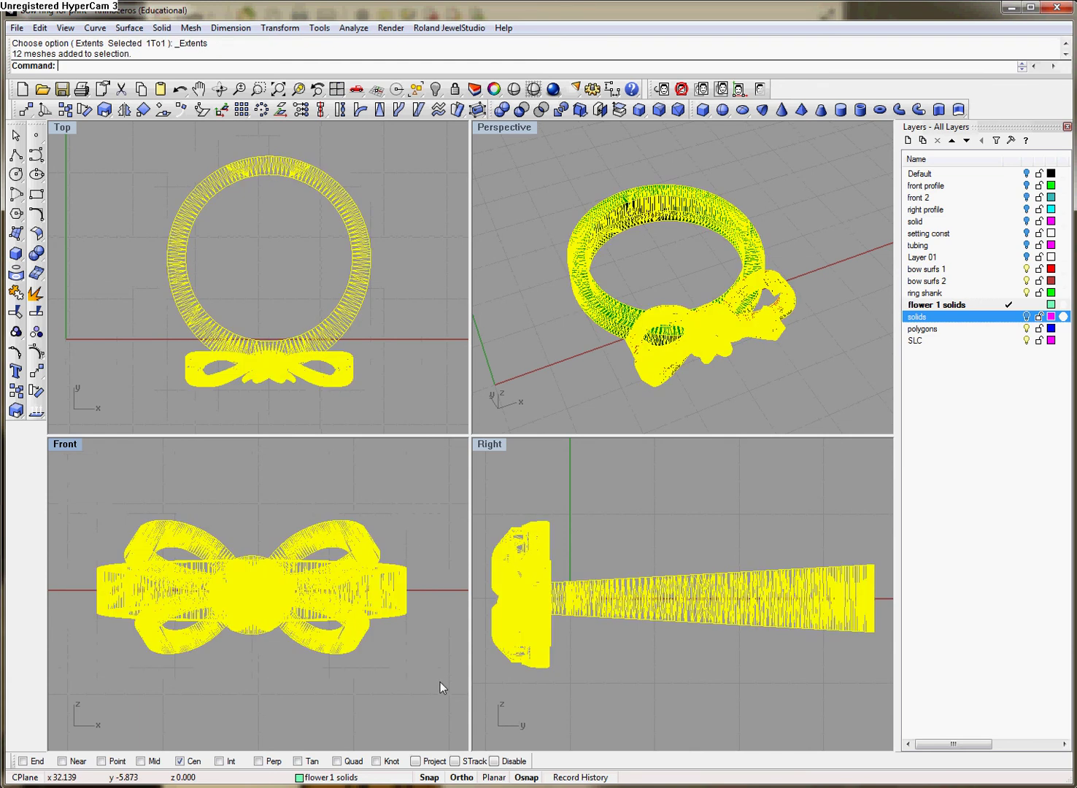
{"action": "left_click", "coordinate": [16, 28]}
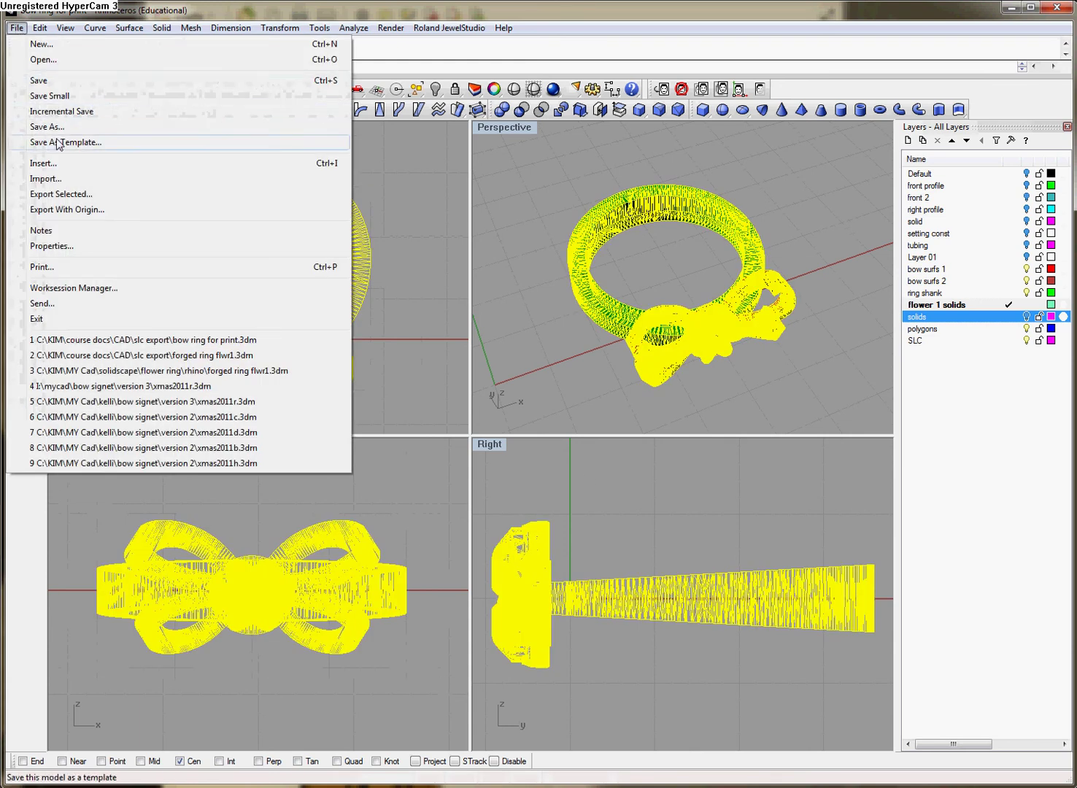
{"action": "left_click", "coordinate": [61, 195]}
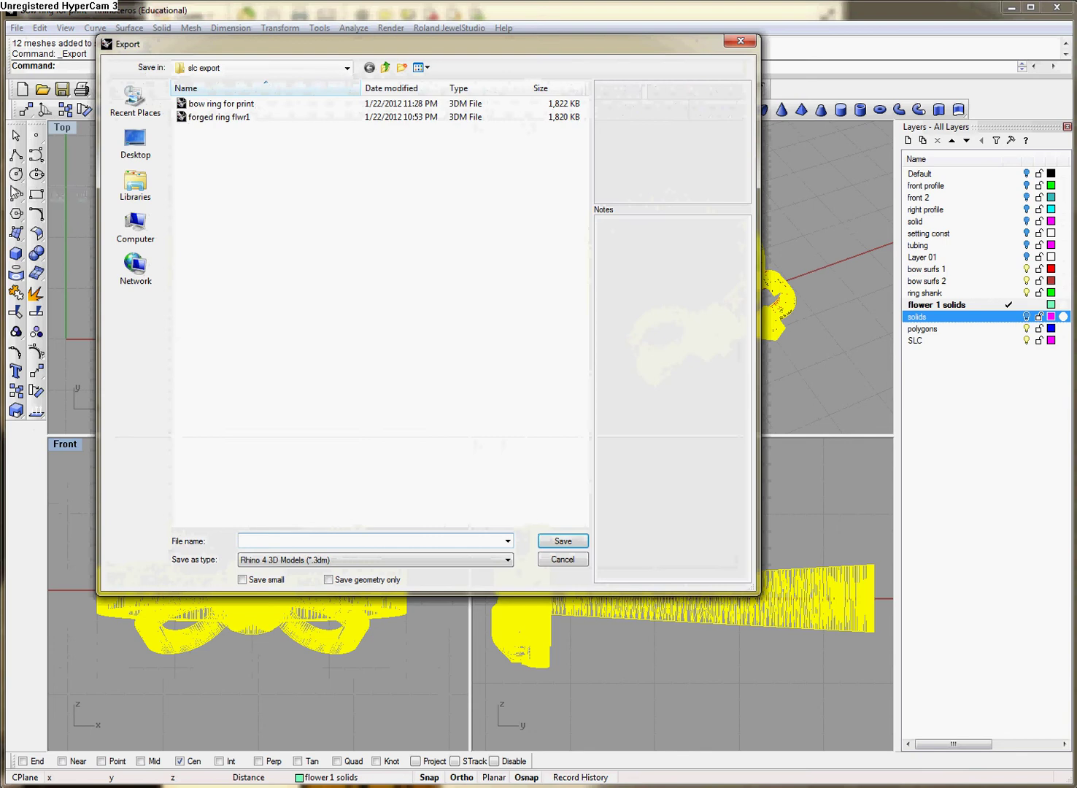
{"action": "left_click_drag", "start_coordinate": [278, 55], "coordinate": [418, 36]}
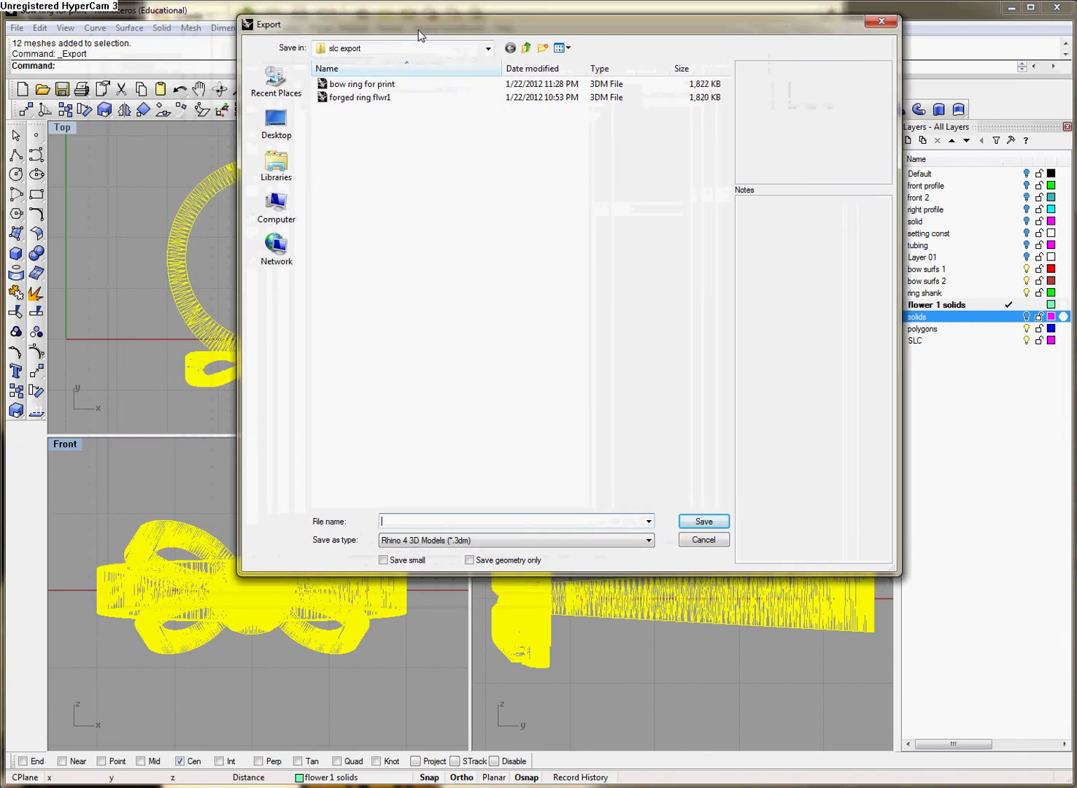
{"action": "left_click", "coordinate": [568, 542]}
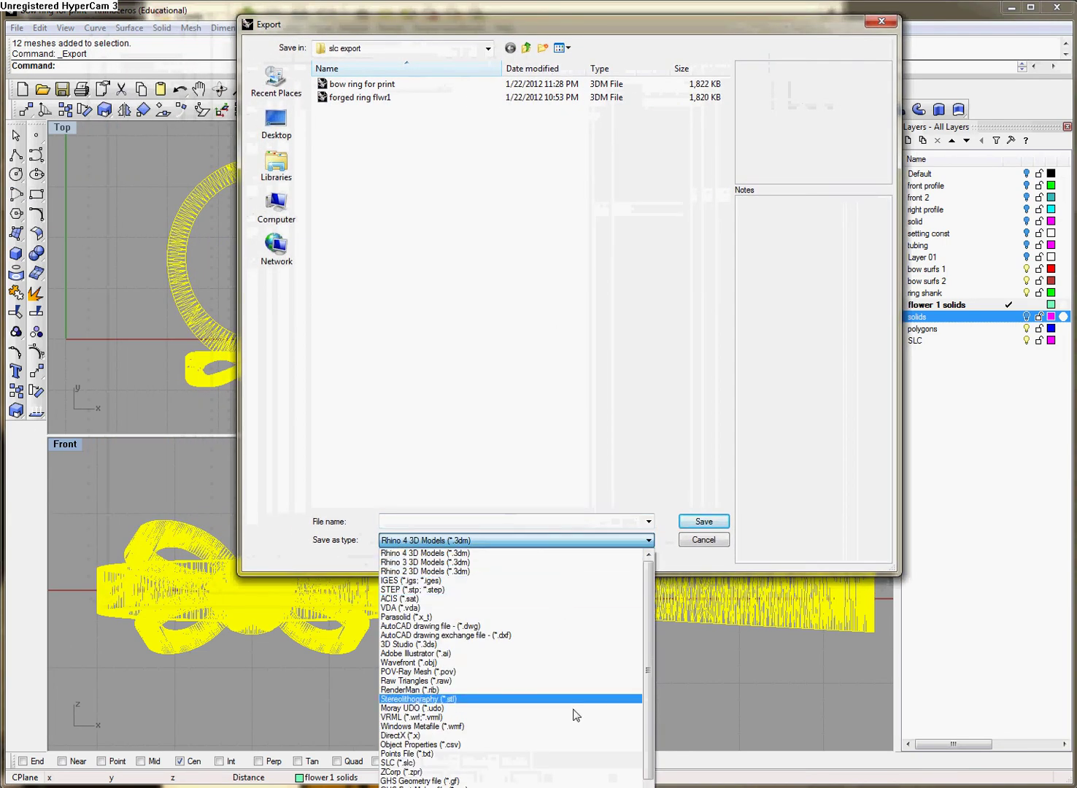
{"action": "left_click", "coordinate": [581, 763]}
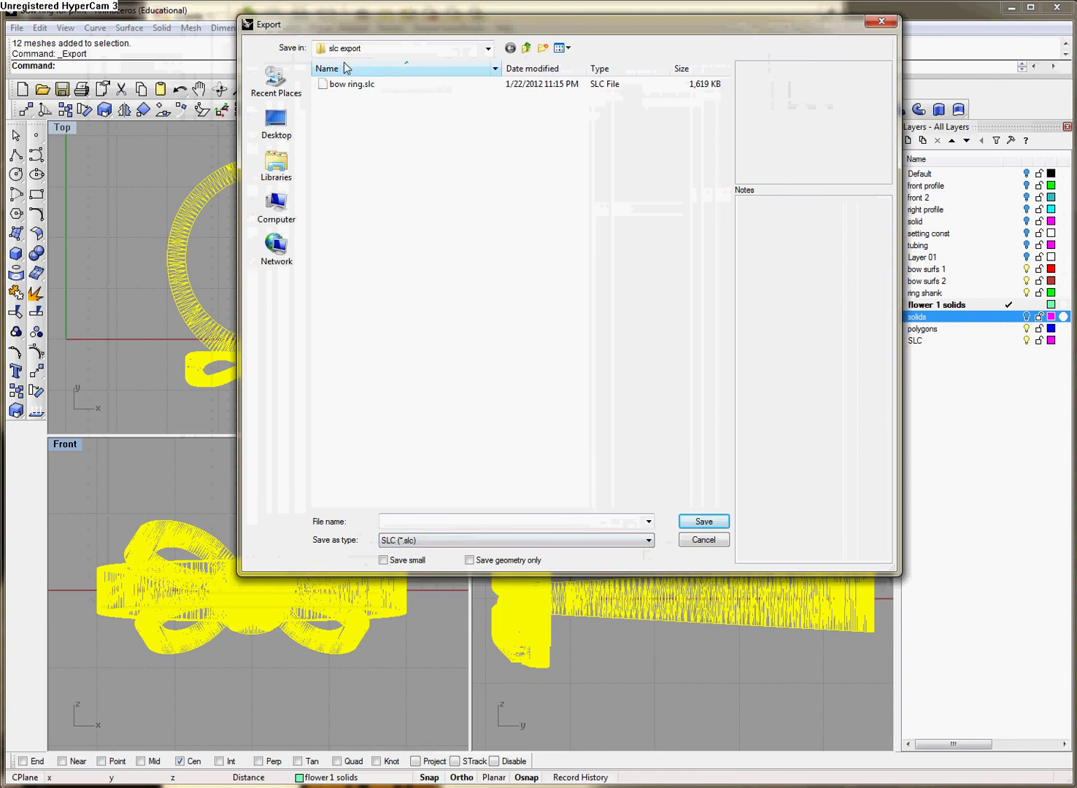
{"action": "left_click", "coordinate": [350, 85]}
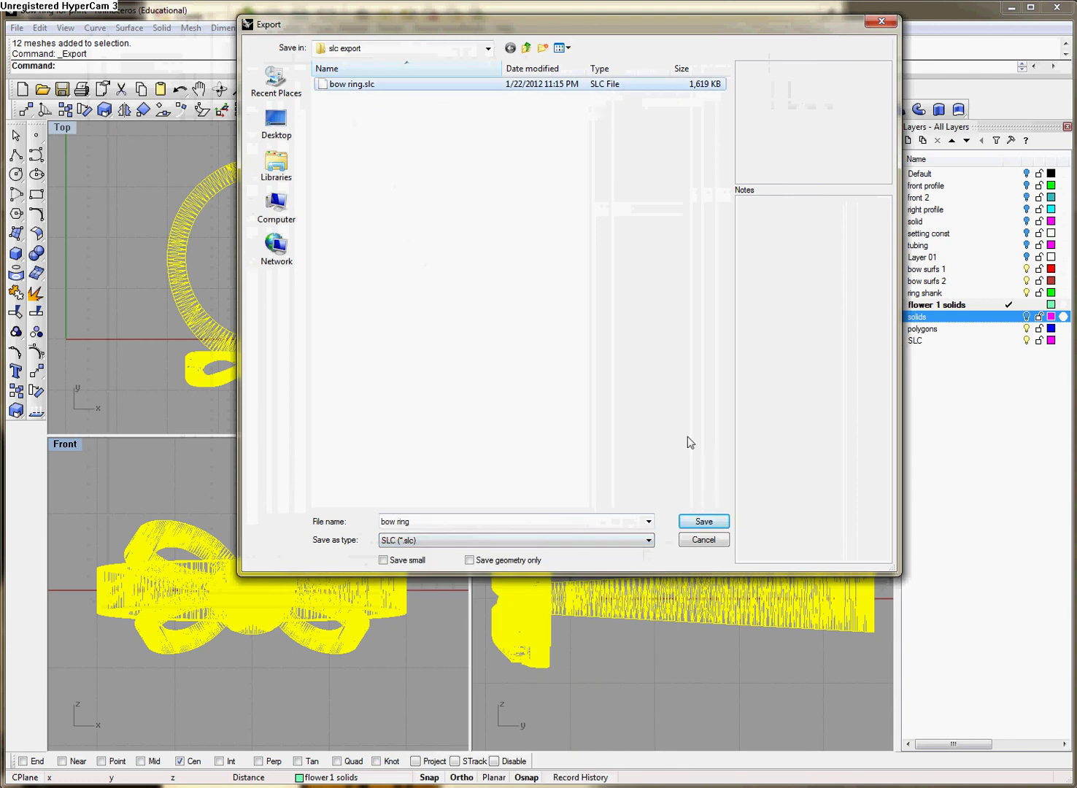
{"action": "left_click", "coordinate": [704, 523]}
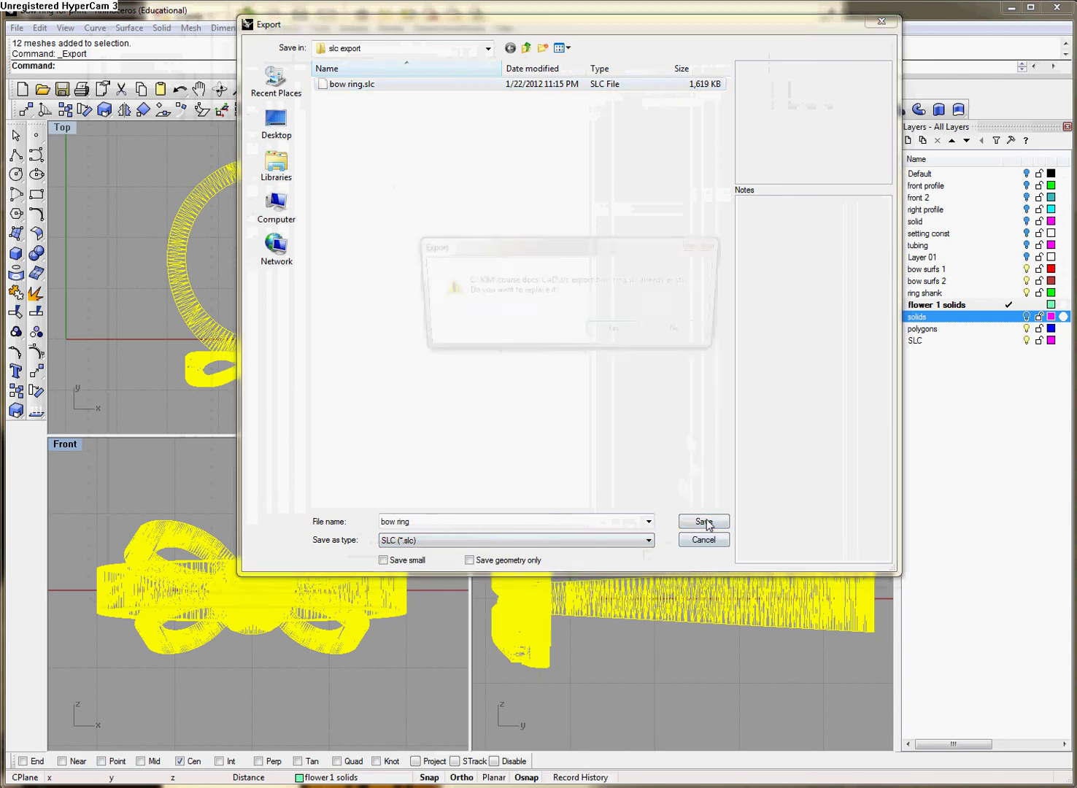
{"action": "left_click", "coordinate": [620, 331]}
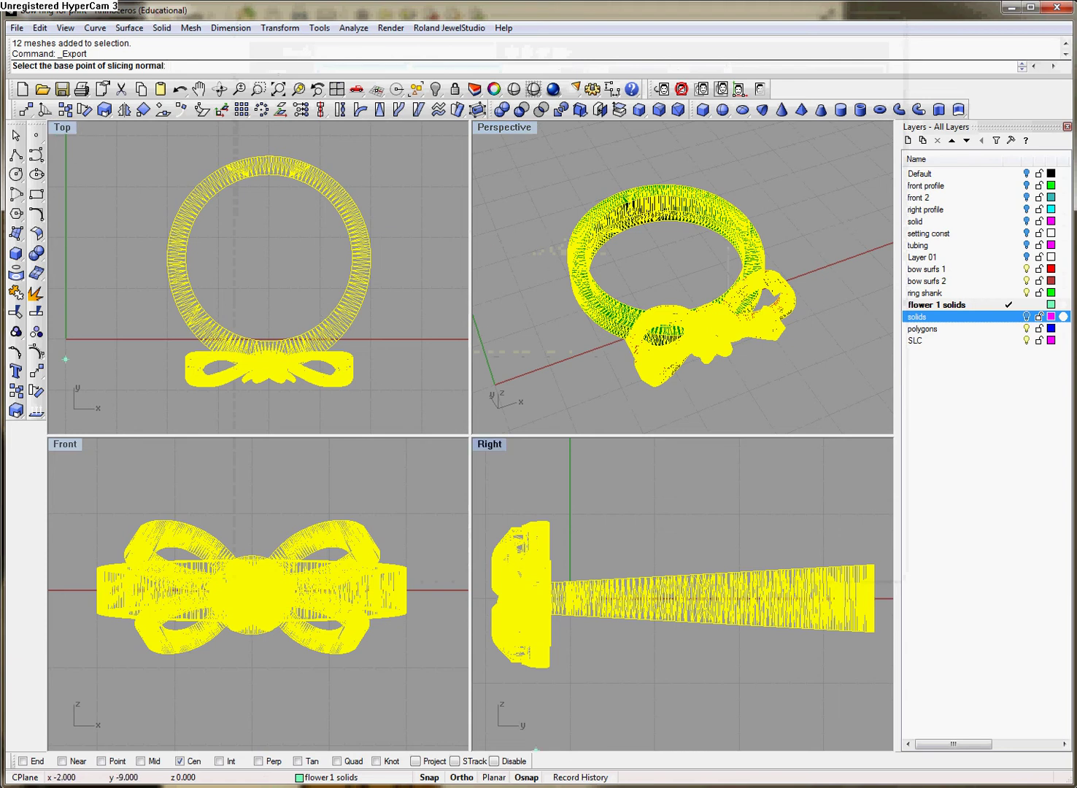
- Define an upward slicing normal beside the ring in the Front view and write slices 0.0381 mm apart using meshes
{"action": "left_click", "coordinate": [427, 667]}
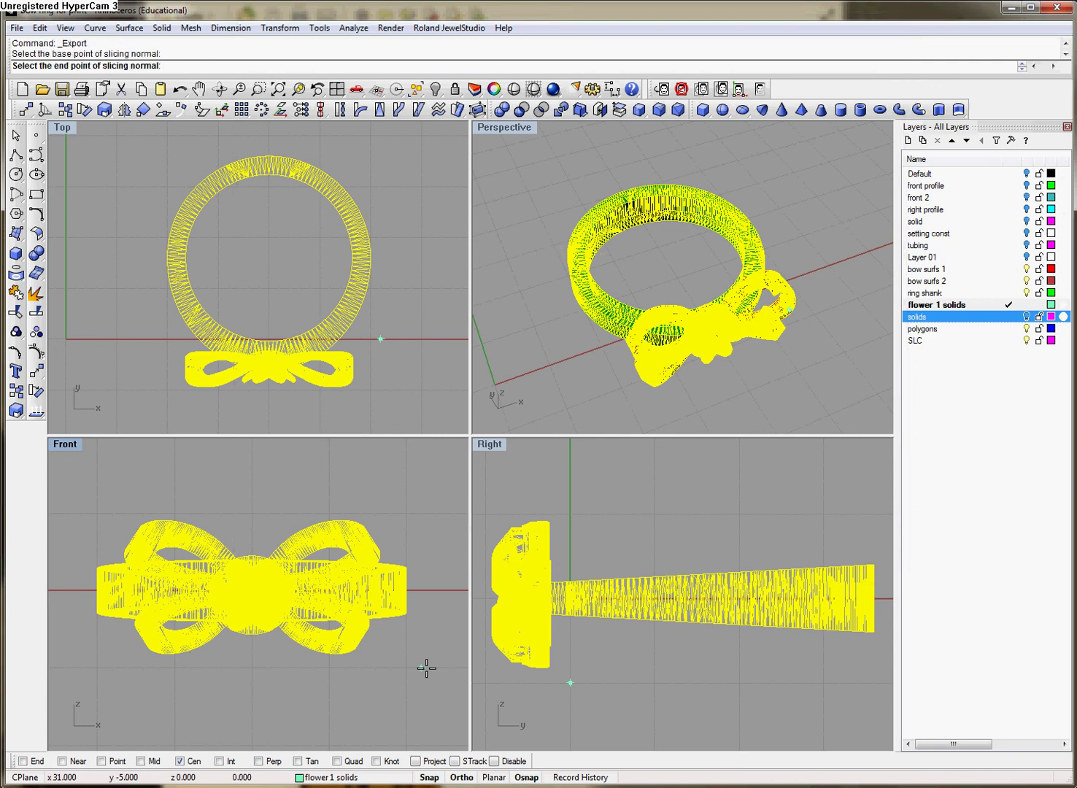
{"action": "left_click", "coordinate": [419, 518]}
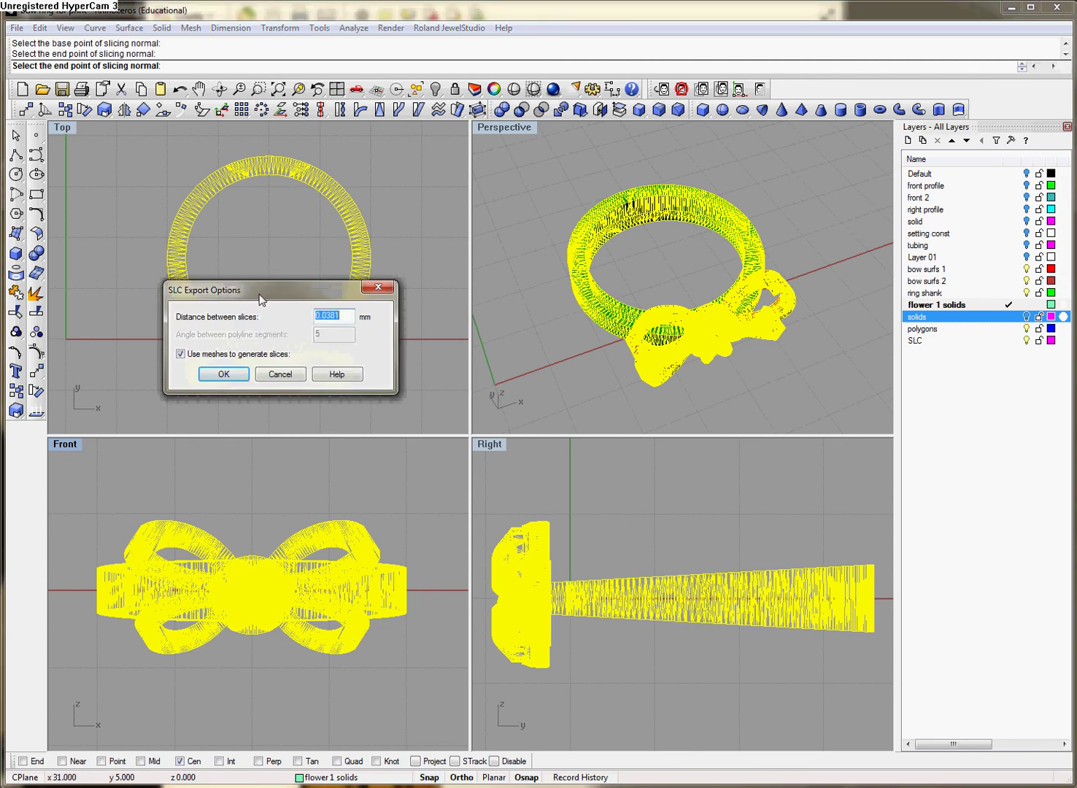
{"action": "left_click_drag", "start_coordinate": [259, 287], "coordinate": [709, 165]}
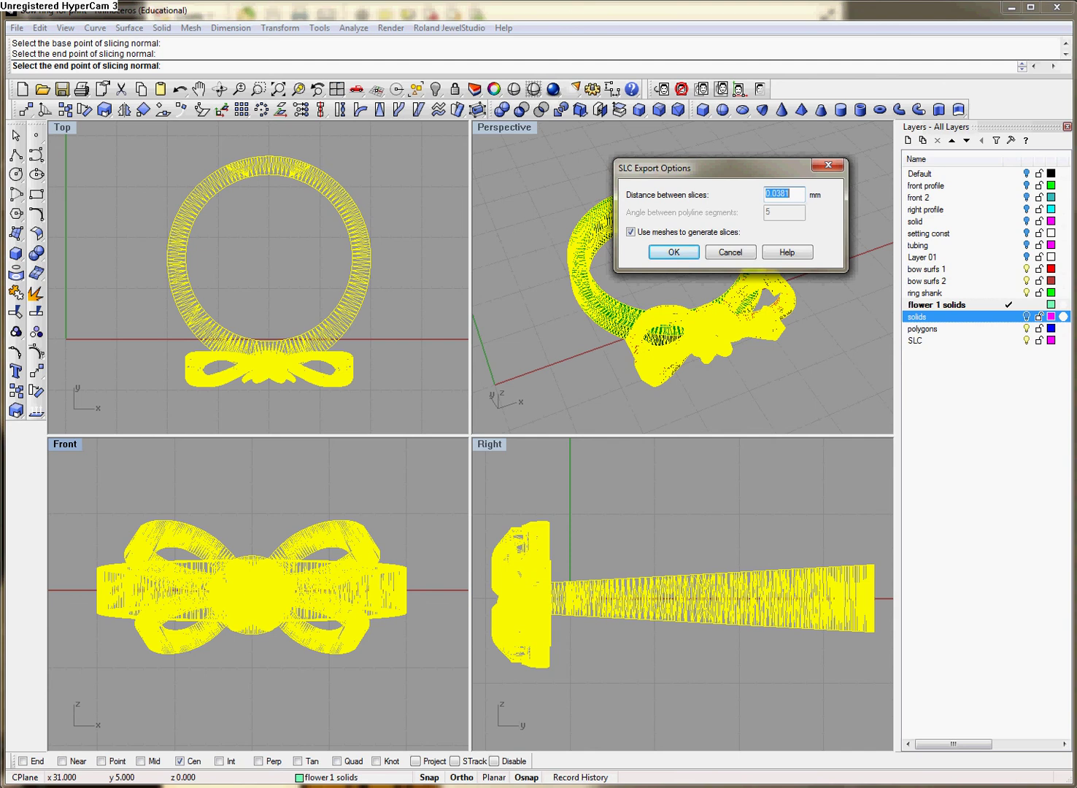
{"action": "key", "text": "alt+Tab"}
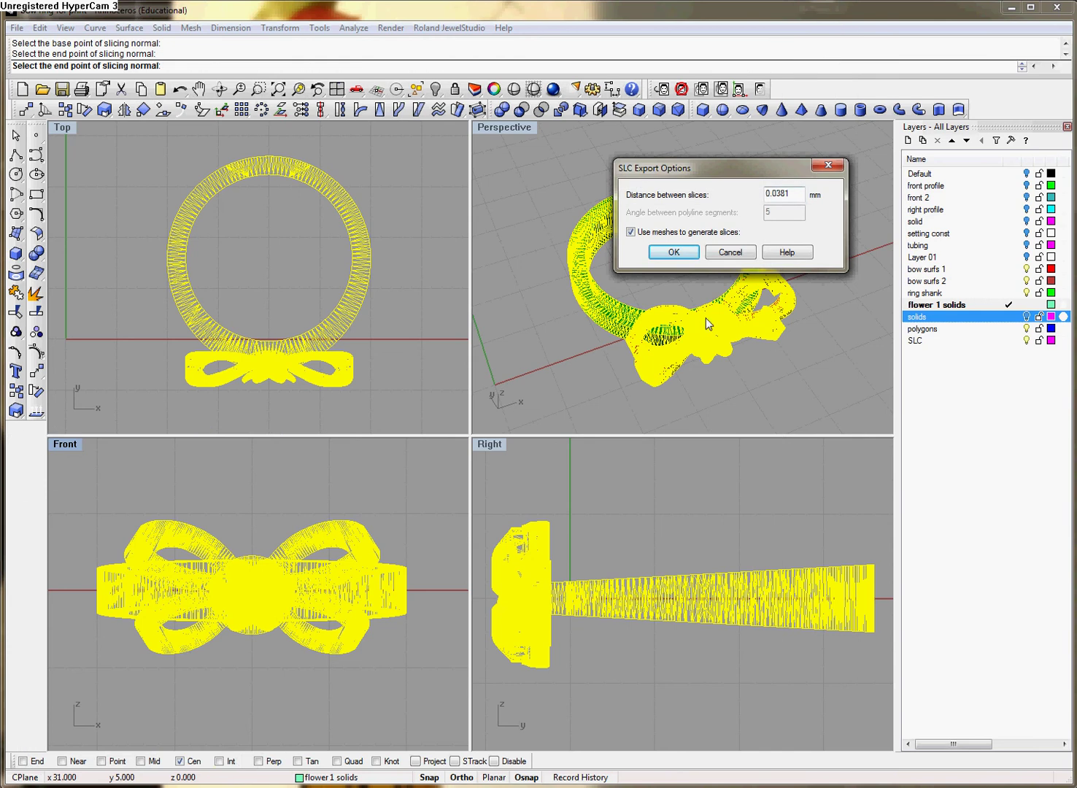
{"action": "left_click", "coordinate": [672, 254]}
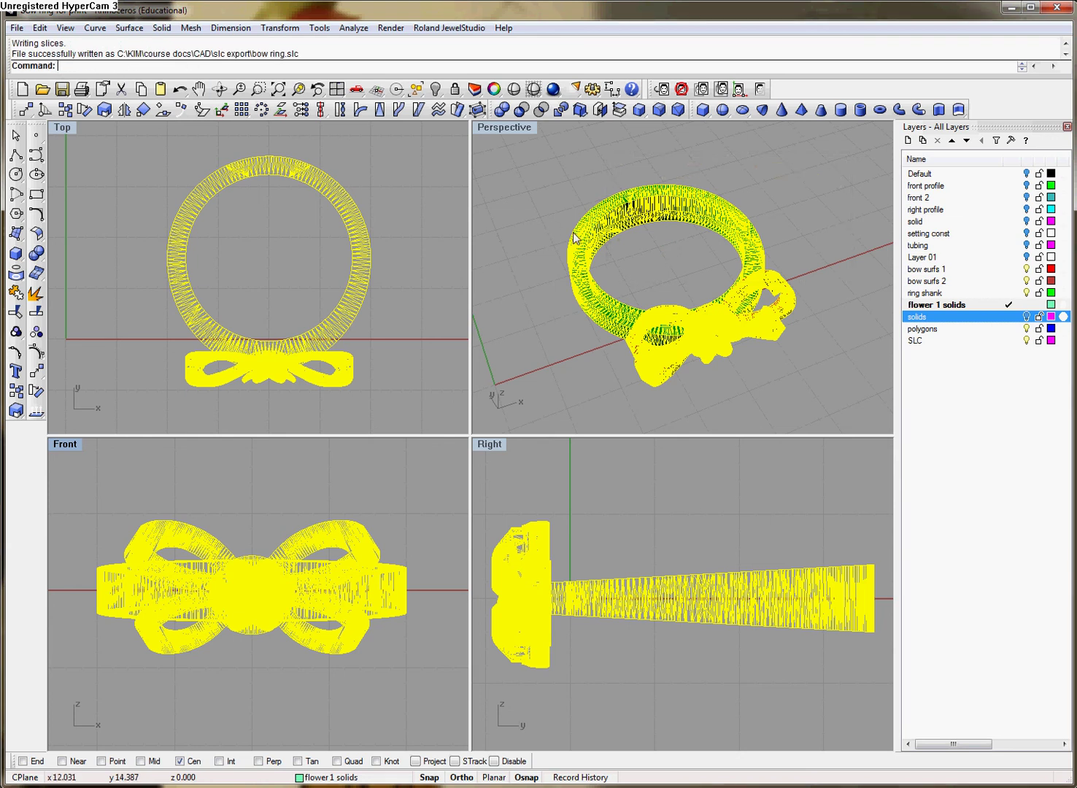
- Make SLC the current layer and hide the flower 1 solids, ring shank, bow surfs 2 and bow surfs 1 layers
{"action": "left_click", "coordinate": [552, 186]}
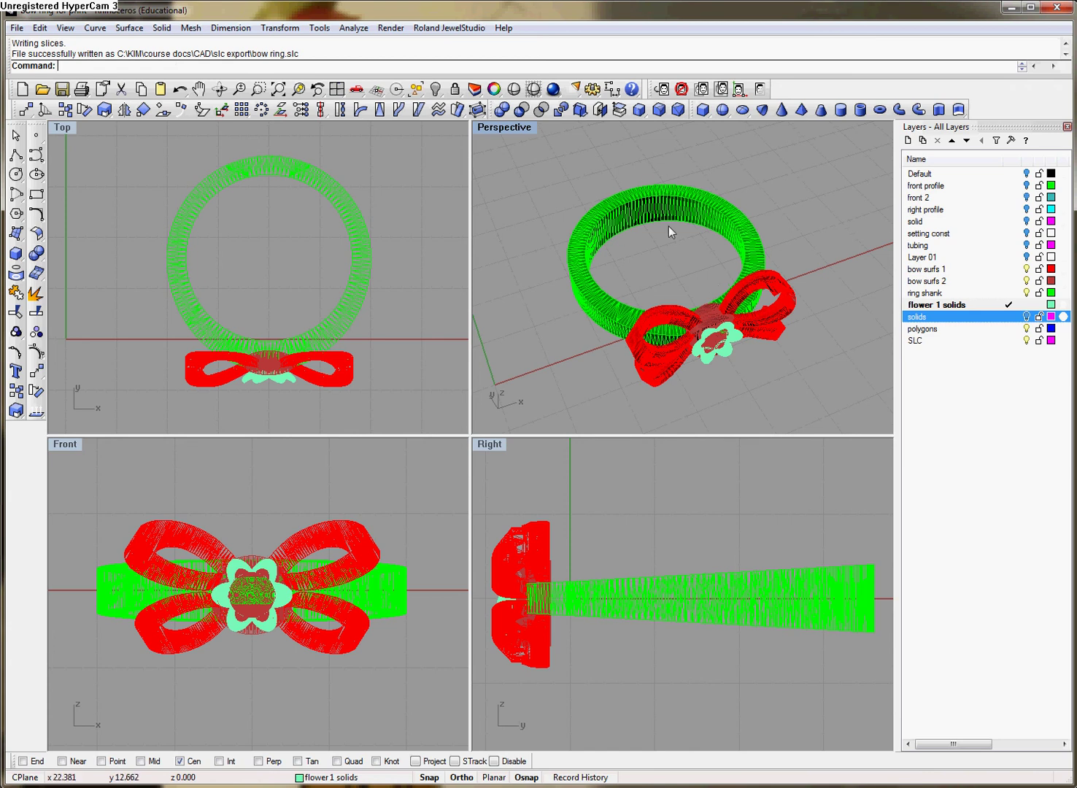
{"action": "double_click", "coordinate": [1019, 341]}
{"action": "left_click", "coordinate": [1026, 305]}
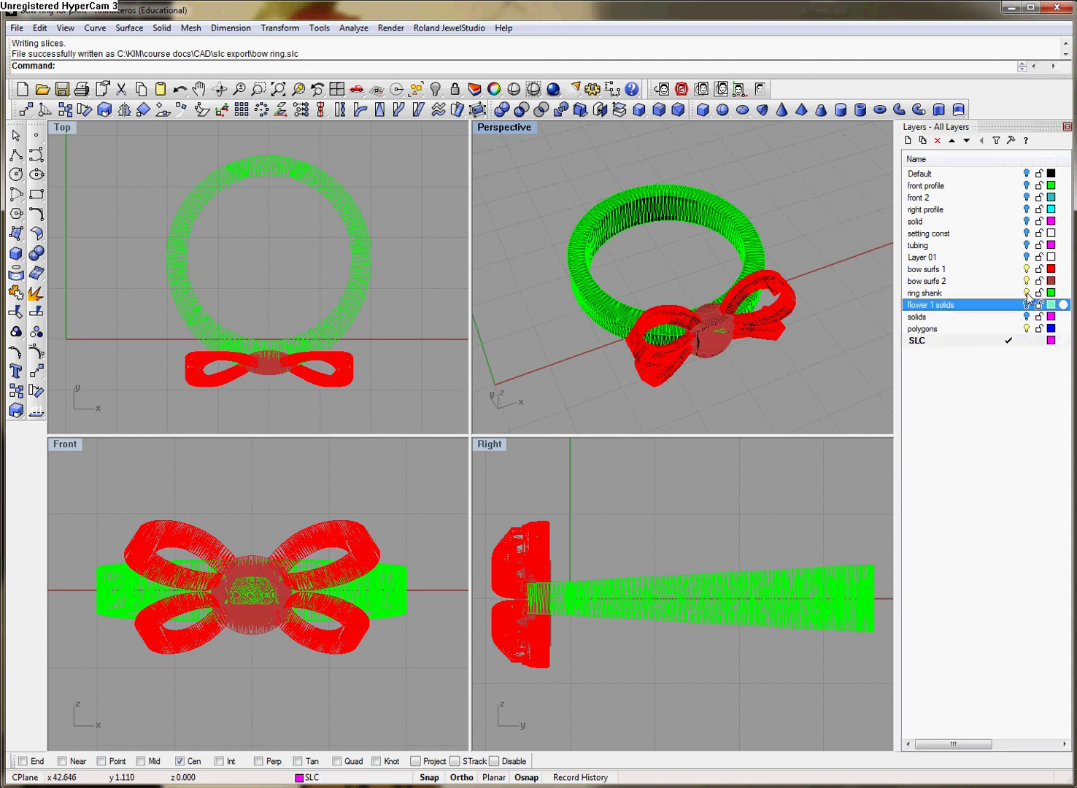
{"action": "left_click", "coordinate": [1026, 292]}
{"action": "left_click", "coordinate": [1025, 281]}
{"action": "left_click", "coordinate": [1024, 268]}
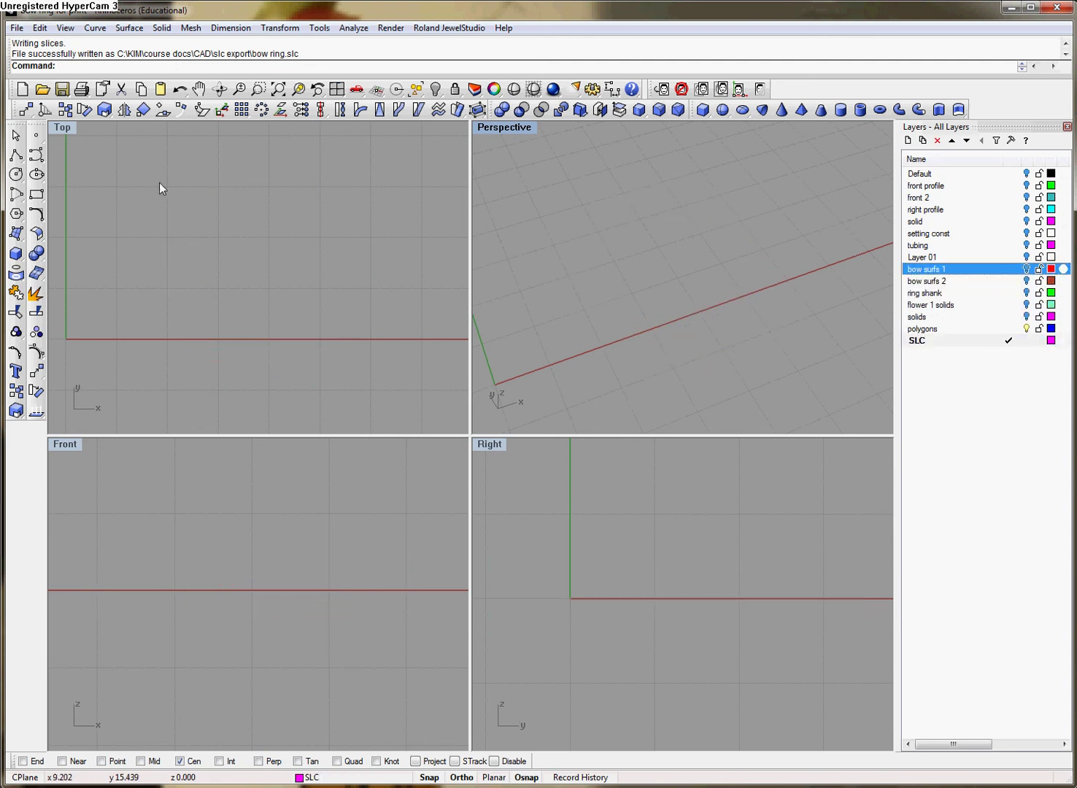
- Import the sliced file bow ring.slc from the slc export folder onto the SLC layer and fit it in all views
{"action": "left_click", "coordinate": [16, 28]}
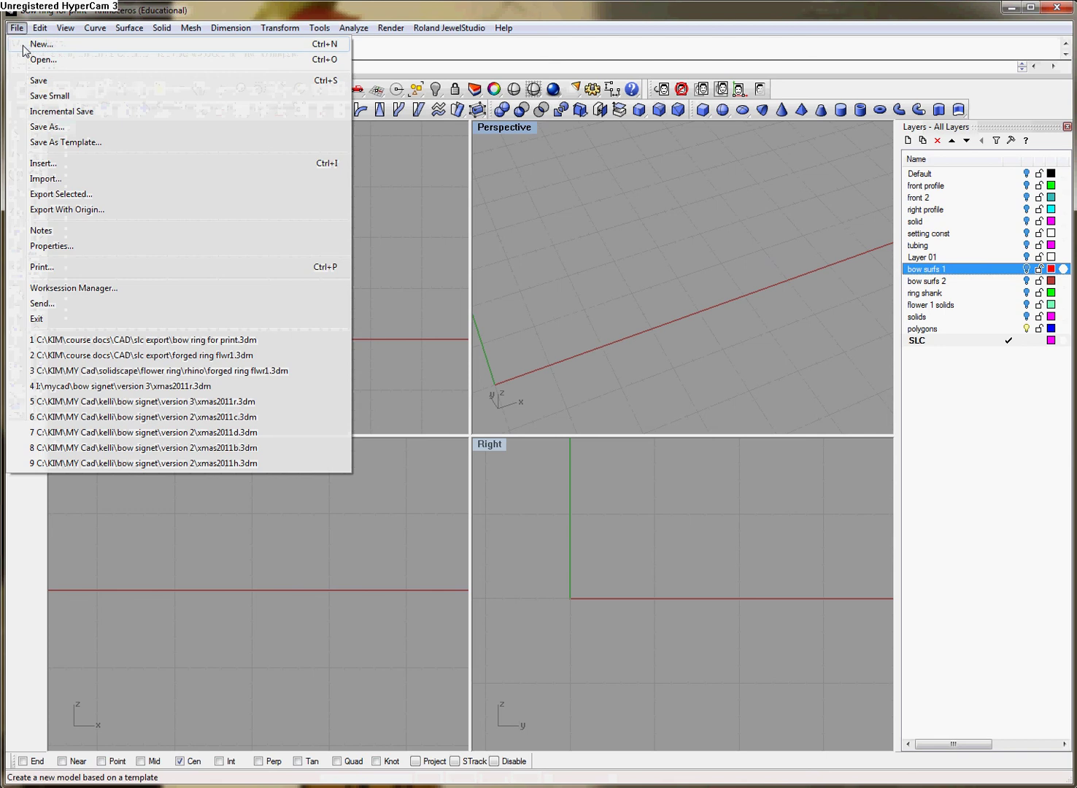
{"action": "left_click", "coordinate": [46, 178]}
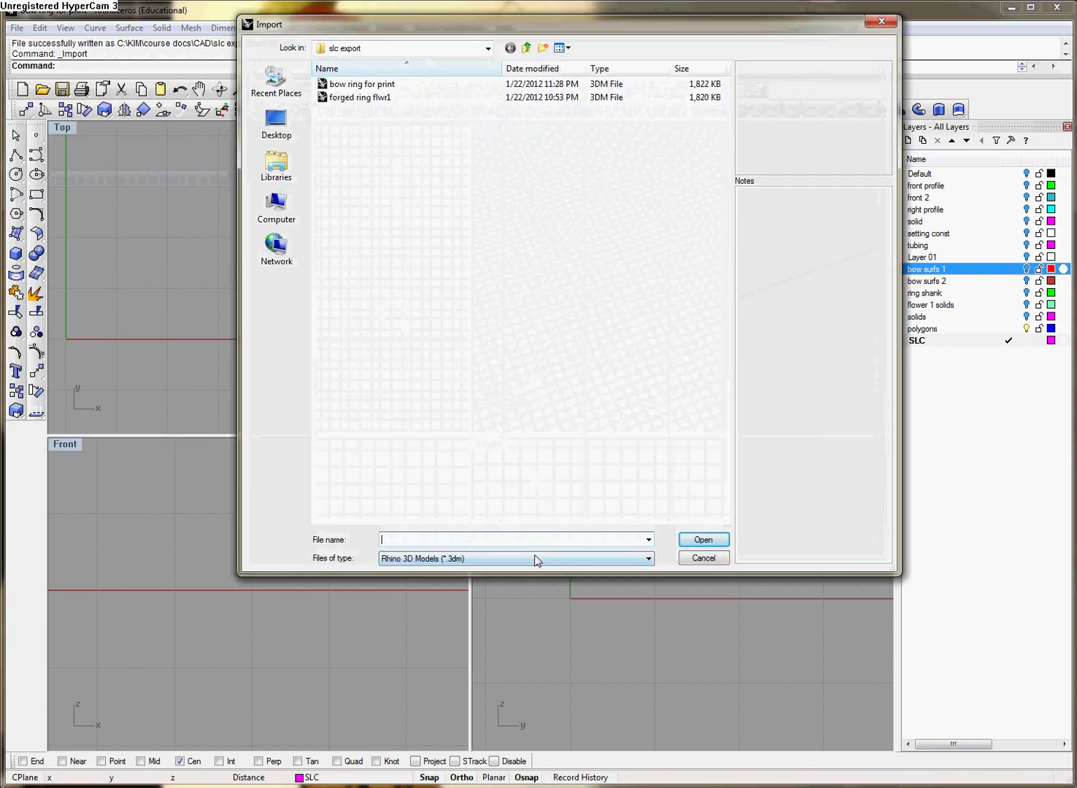
{"action": "left_click", "coordinate": [537, 558]}
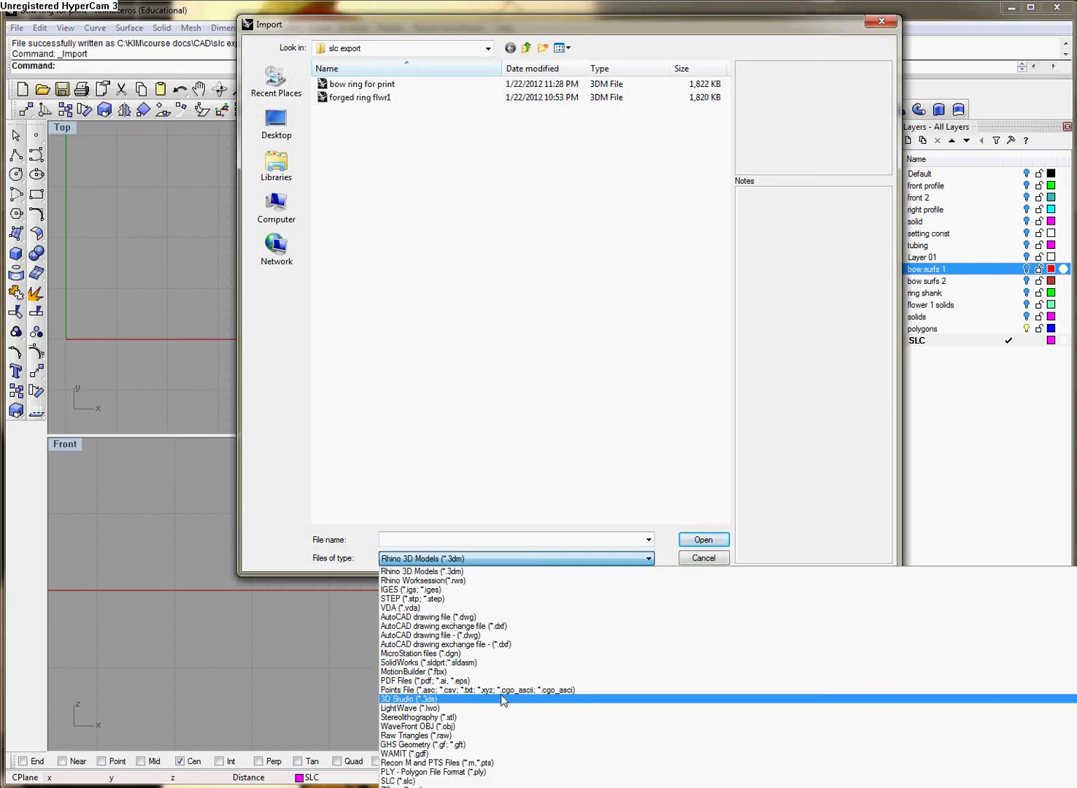
{"action": "left_click", "coordinate": [502, 780]}
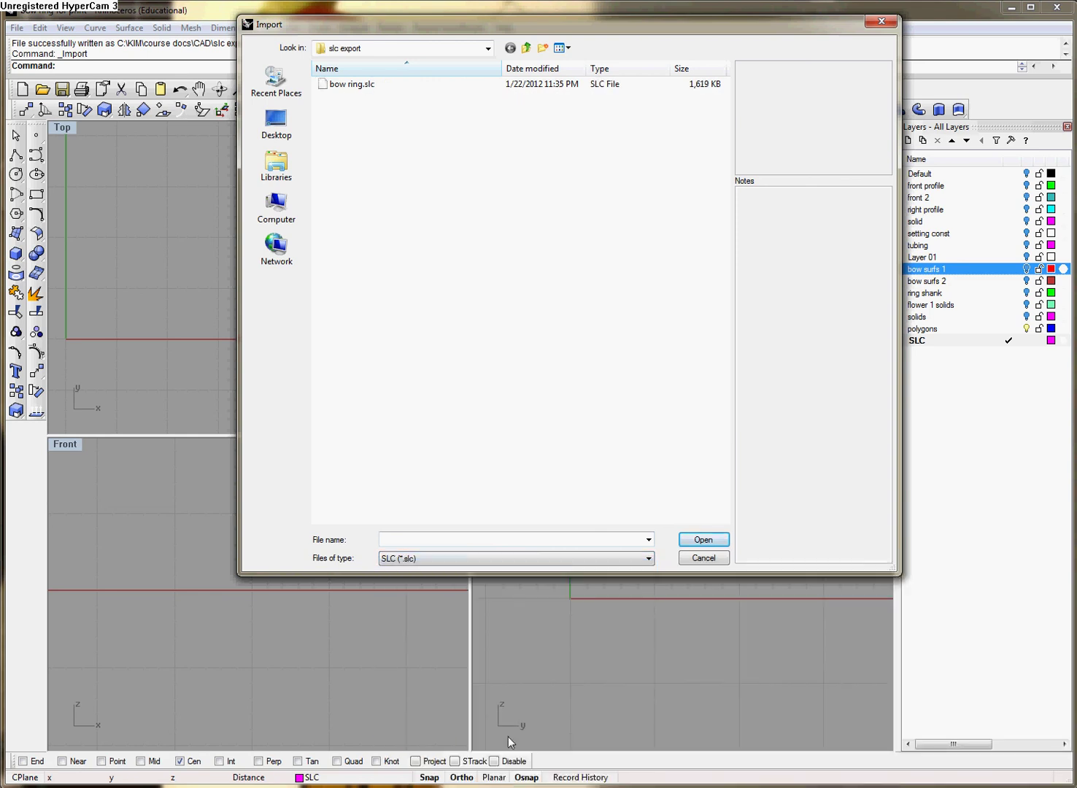
{"action": "left_click", "coordinate": [353, 86]}
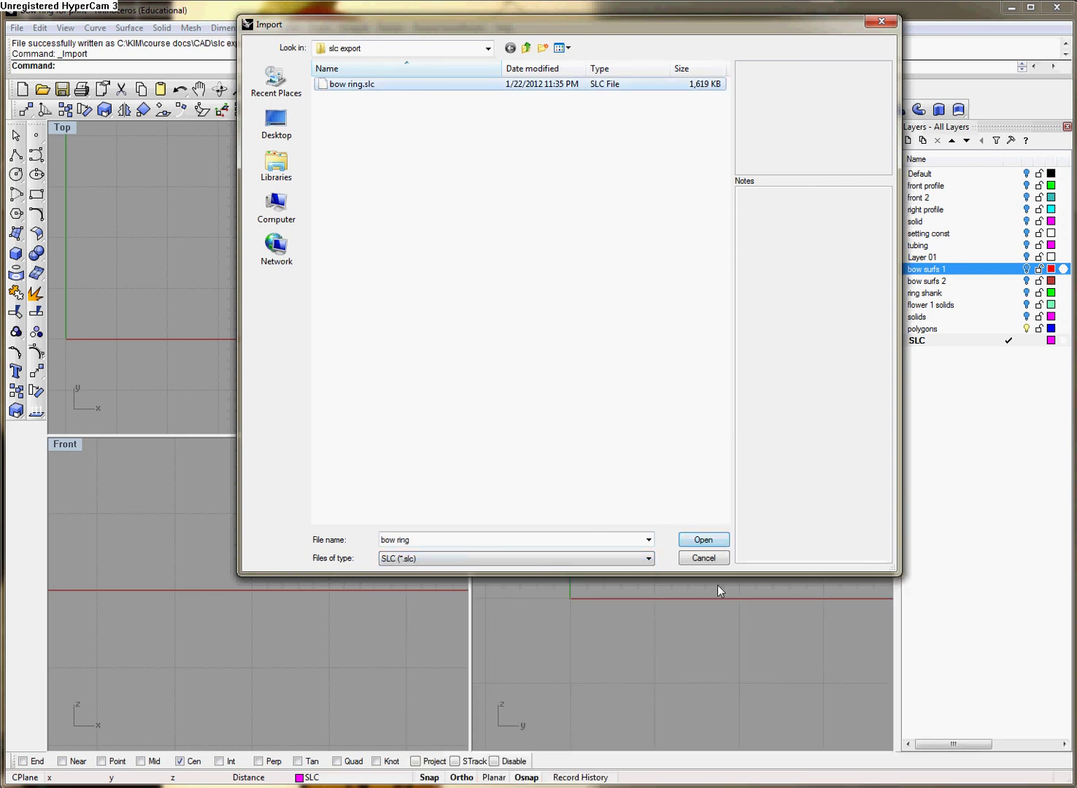
{"action": "left_click", "coordinate": [706, 543]}
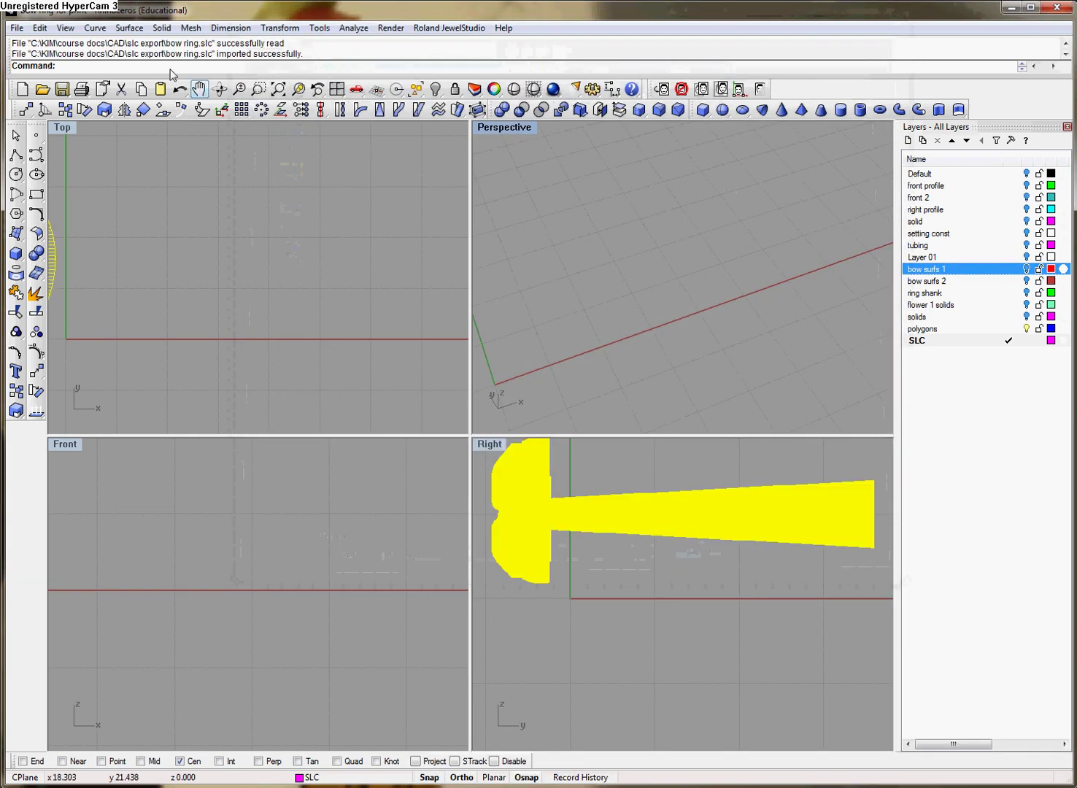
{"action": "right_click", "coordinate": [277, 88]}
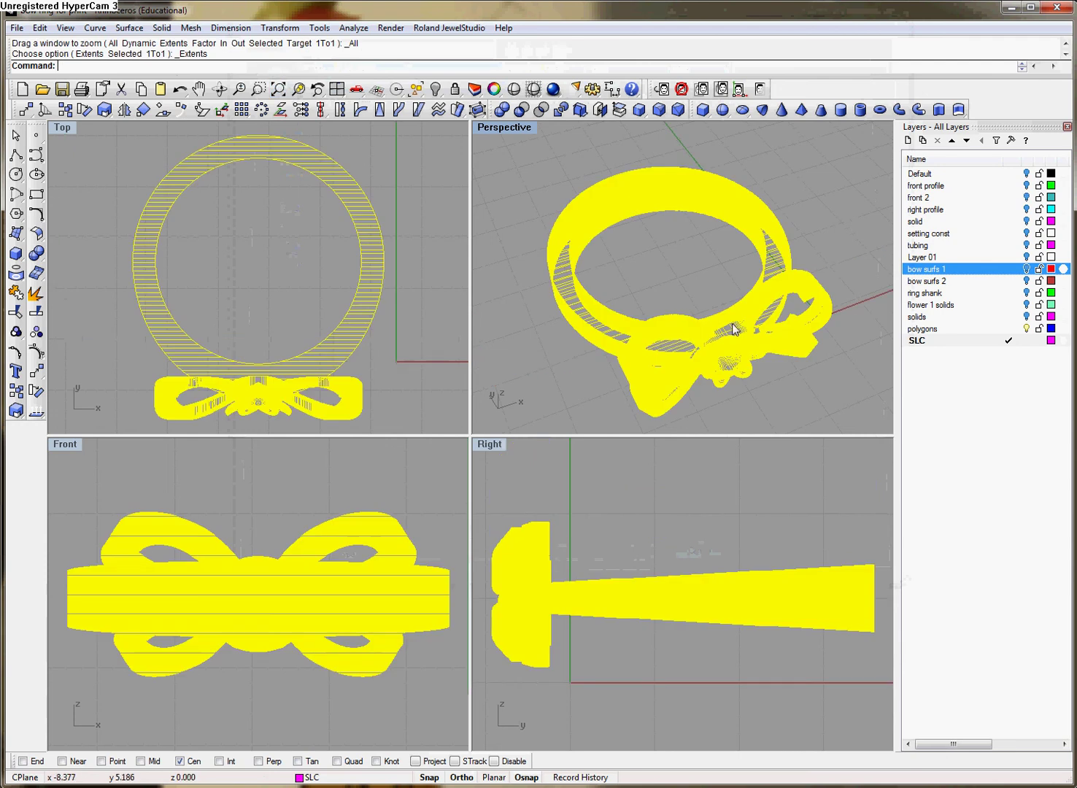
{"action": "left_click", "coordinate": [763, 395]}
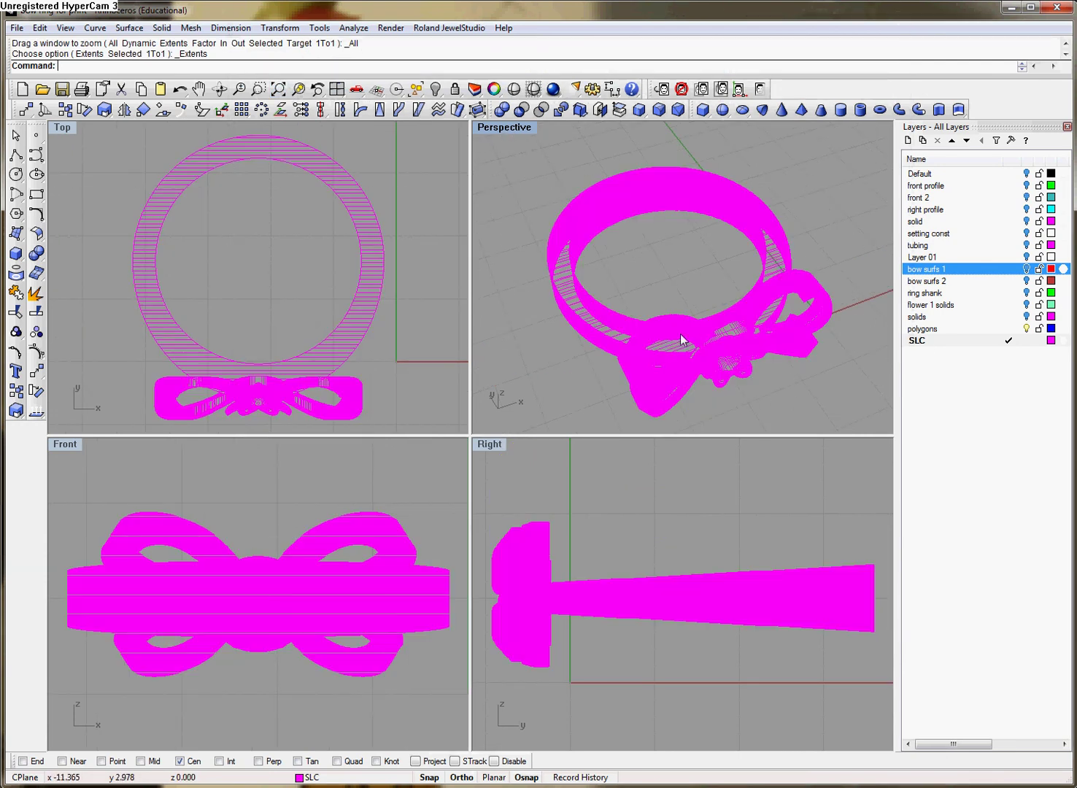
- Examine the imported slice lines up close in the Front view and around the bow and shank in the Perspective view
{"action": "scroll", "coordinate": [431, 585], "scroll_direction": "up", "scroll_amount": 5}
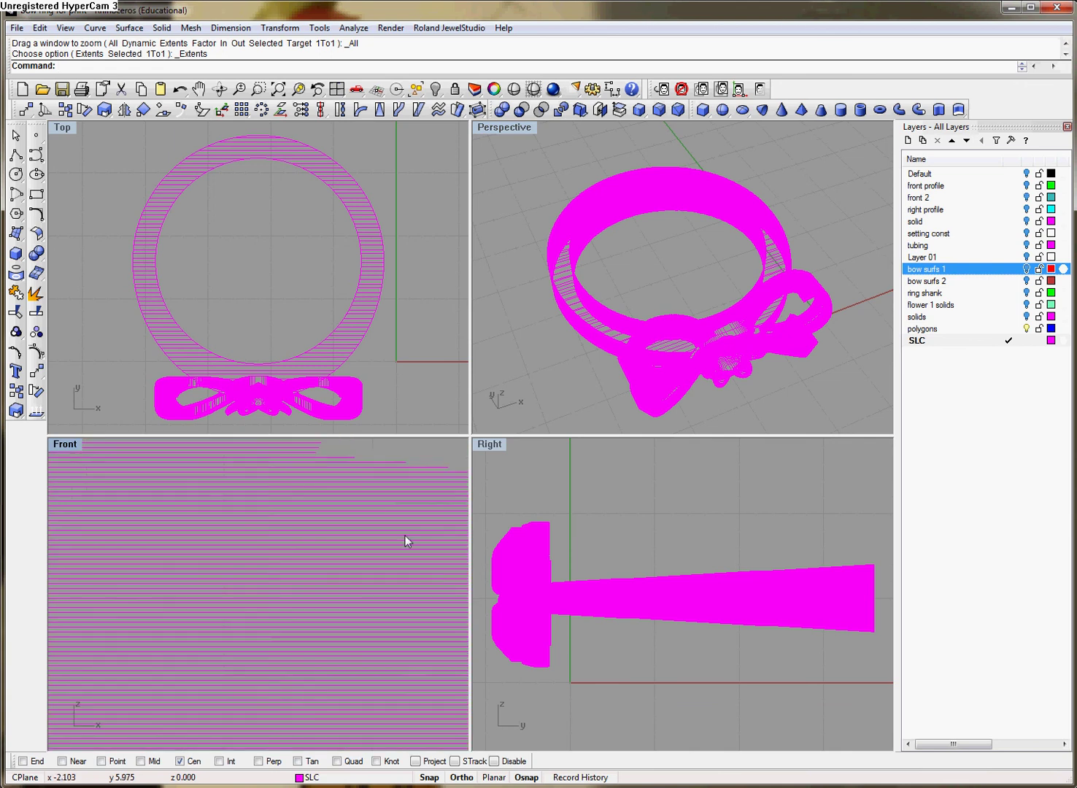
{"action": "mouse_move", "coordinate": [408, 538]}
{"action": "right_mouse_down"}
{"action": "mouse_move", "coordinate": [321, 619]}
{"action": "mouse_move", "coordinate": [259, 702]}
{"action": "right_mouse_up"}
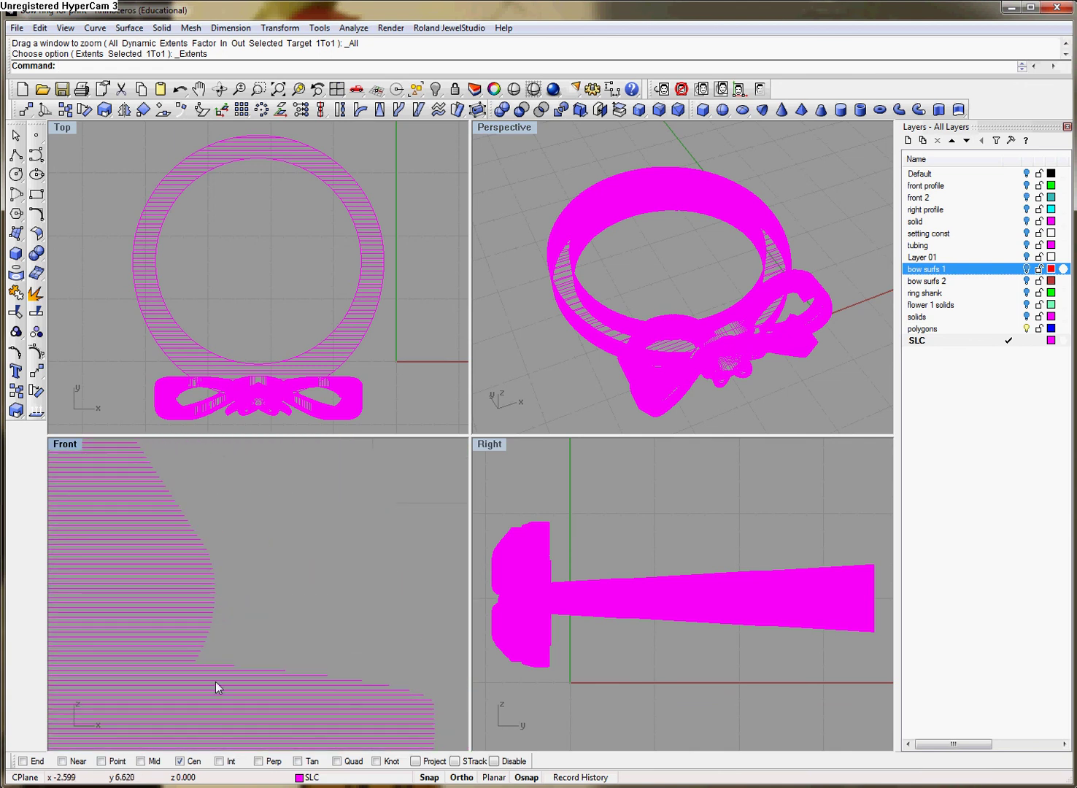
{"action": "right_click_drag", "start_coordinate": [618, 378], "coordinate": [733, 322]}
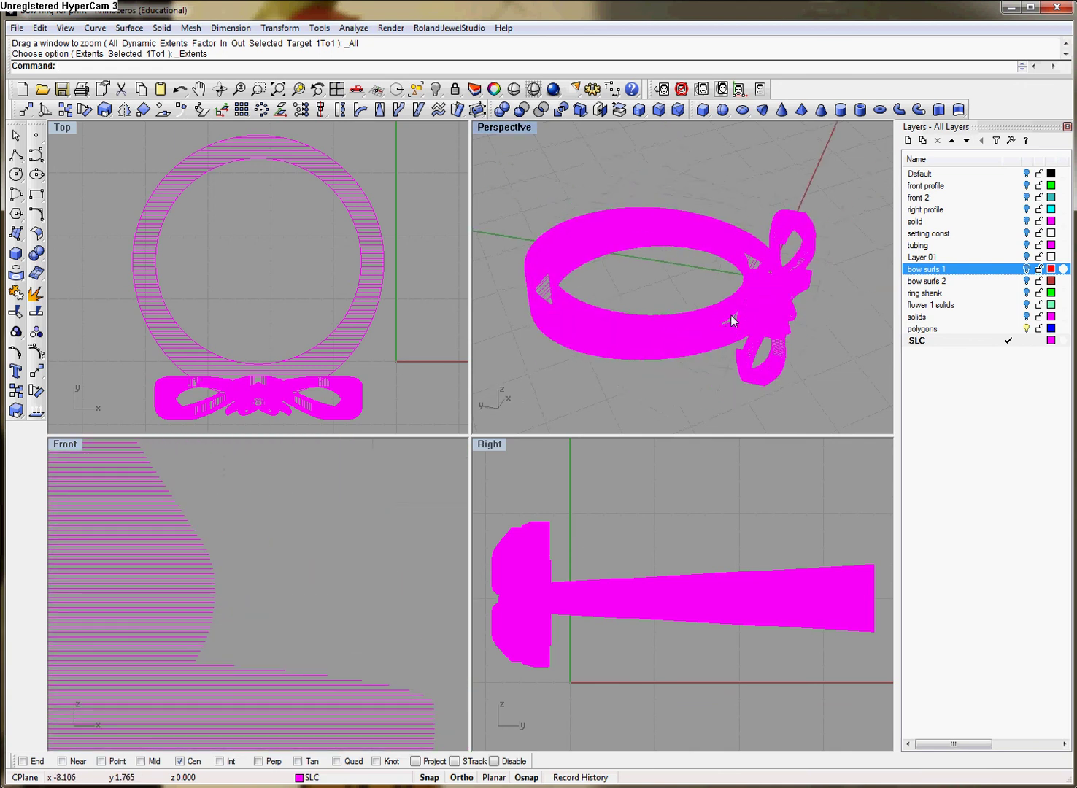
{"action": "scroll", "coordinate": [734, 321], "scroll_direction": "up", "scroll_amount": 3}
{"action": "scroll", "coordinate": [838, 209], "scroll_direction": "up", "scroll_amount": 3}
{"action": "scroll", "coordinate": [831, 186], "scroll_direction": "down", "scroll_amount": 2}
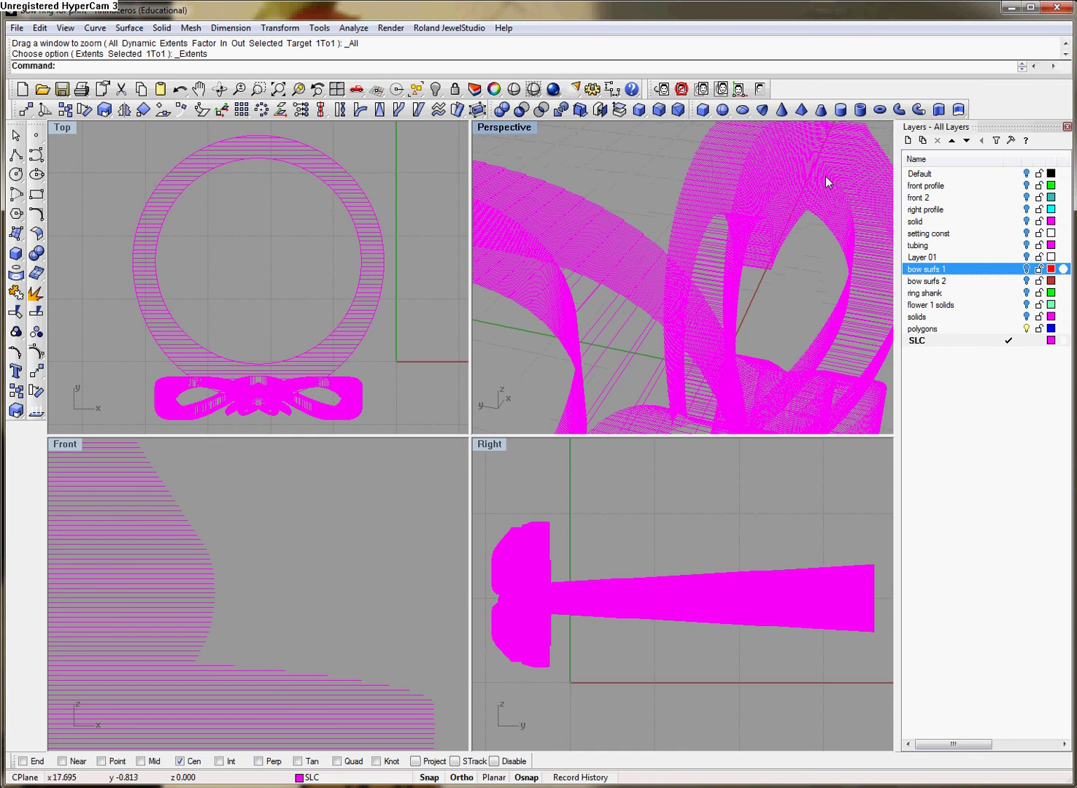
{"action": "scroll", "coordinate": [801, 166], "scroll_direction": "down", "scroll_amount": 3}
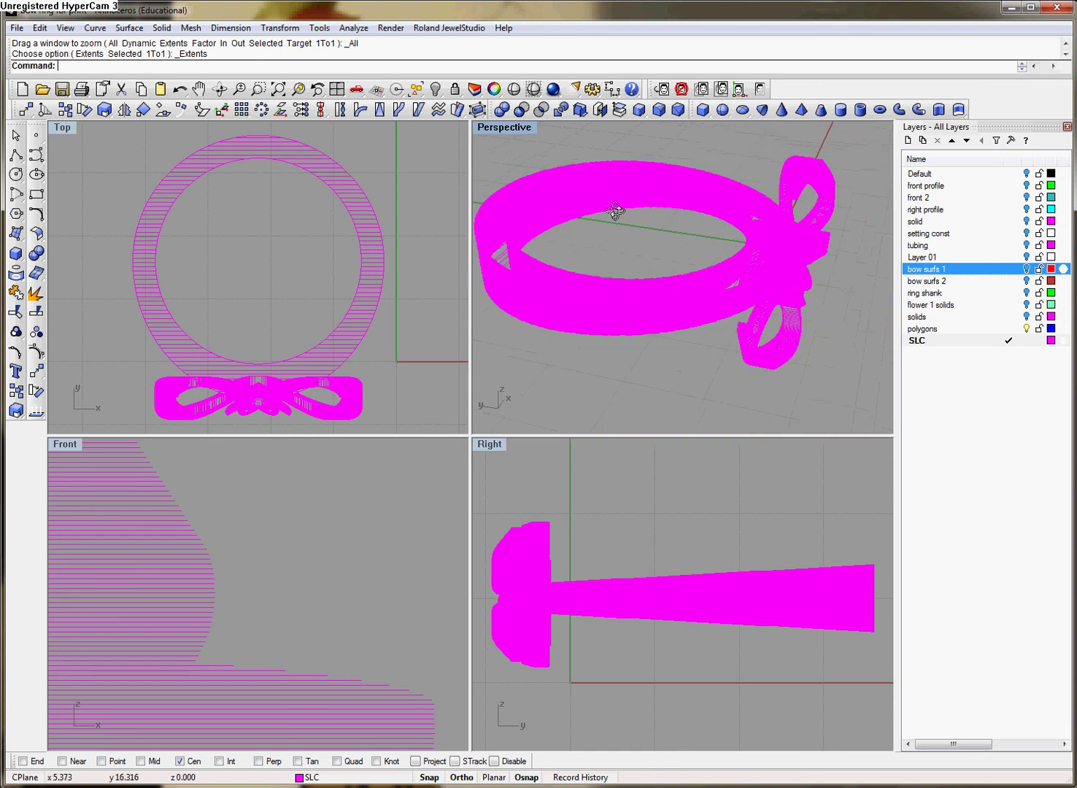
{"action": "right_click_drag", "start_coordinate": [801, 175], "coordinate": [780, 200]}
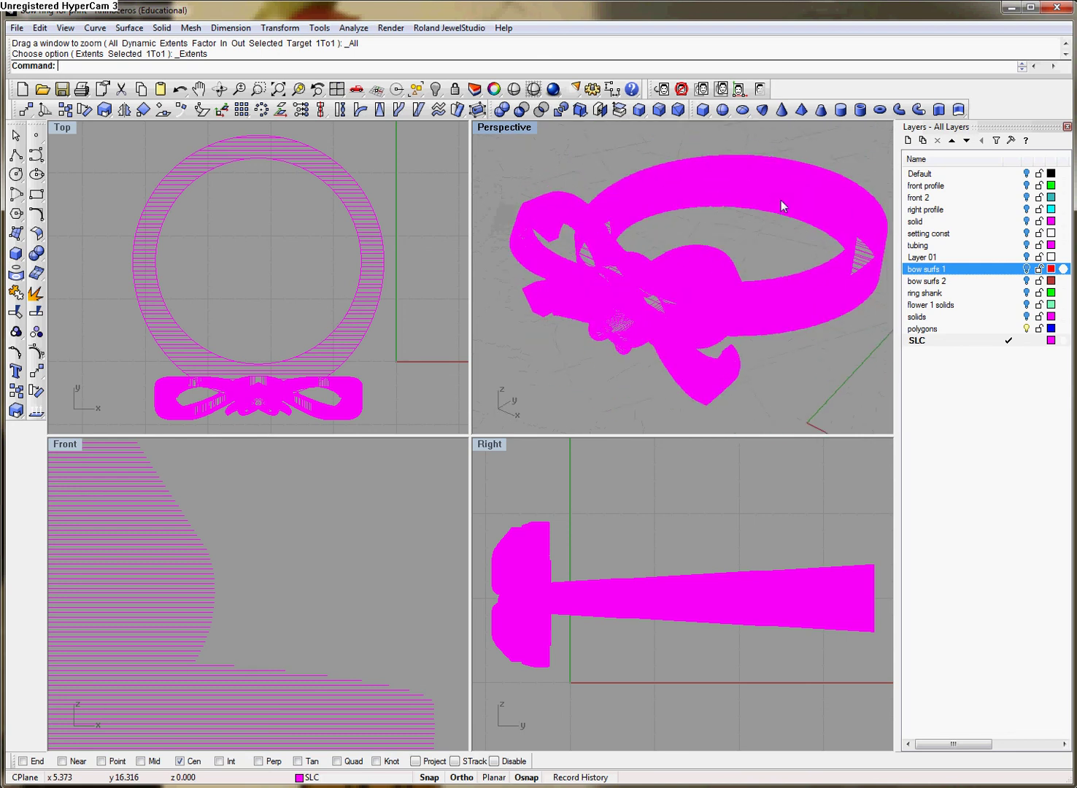
{"action": "right_click_drag", "start_coordinate": [530, 225], "coordinate": [588, 240]}
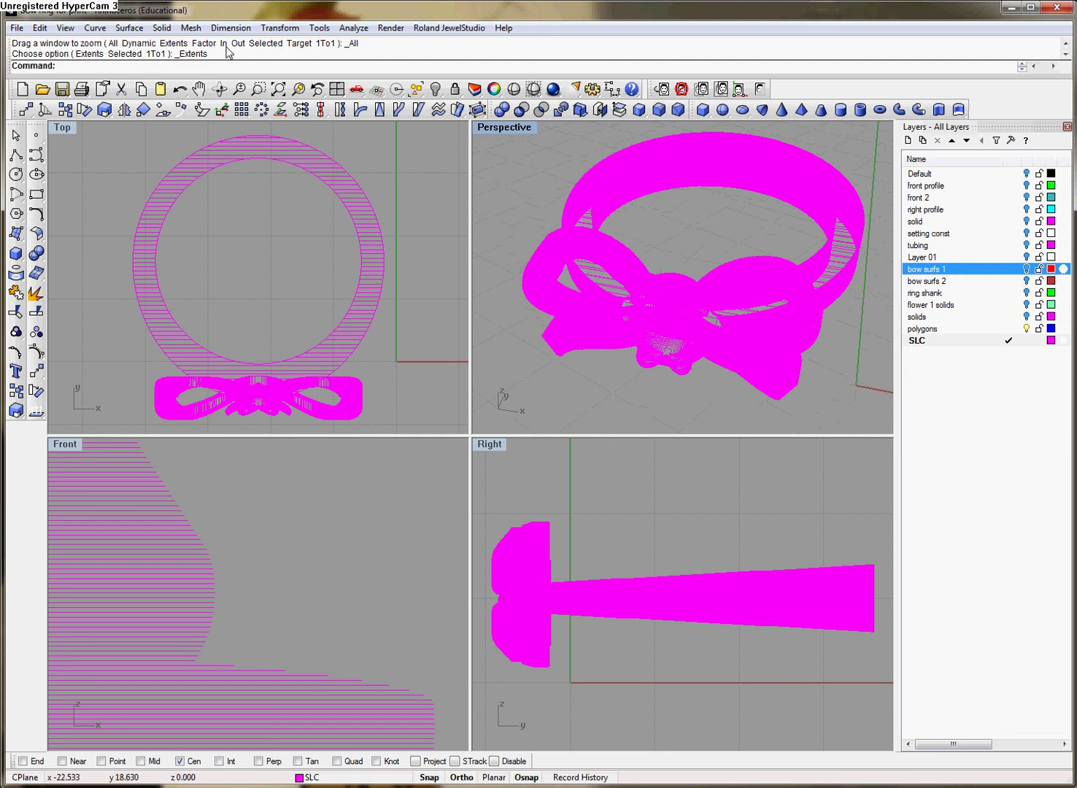
{"action": "right_click", "coordinate": [285, 96]}
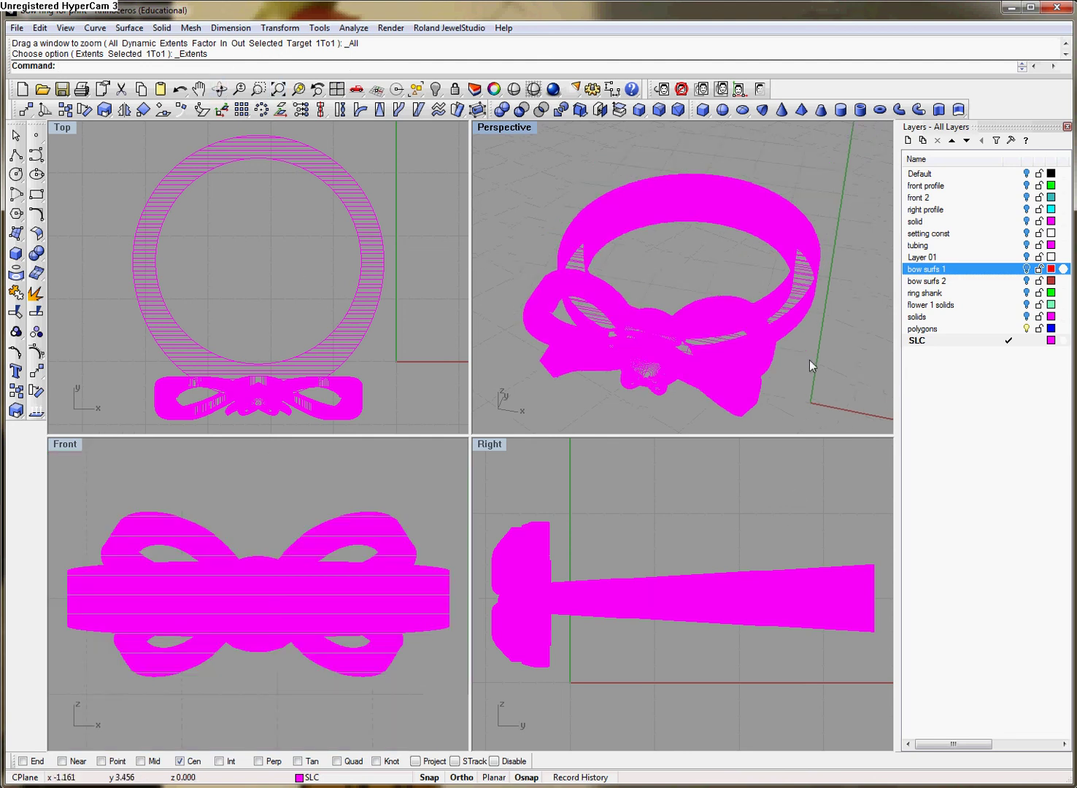